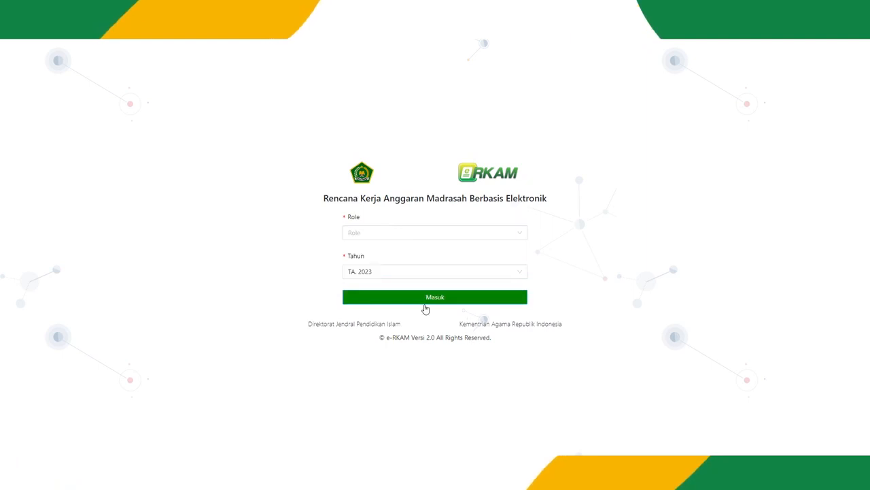
Enter the system with the role Bendahara Madrasah and budget year TA. 2023
left_click(410, 234)
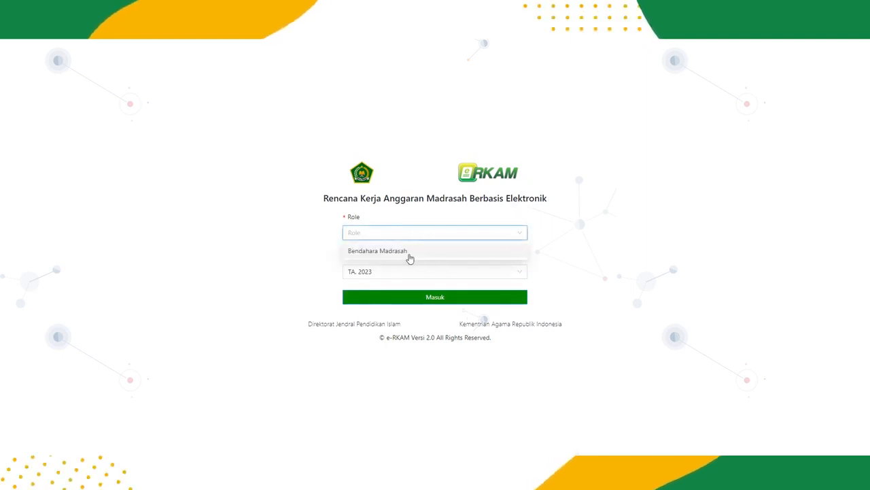
left_click(410, 251)
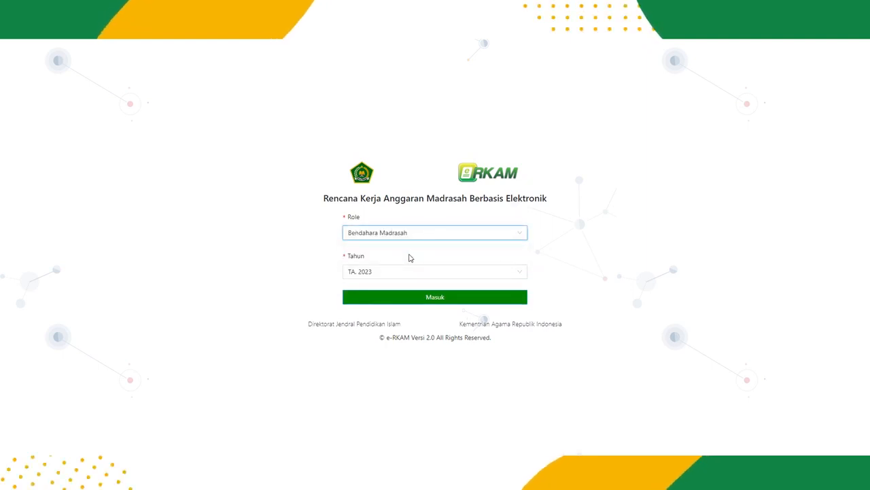
left_click(412, 274)
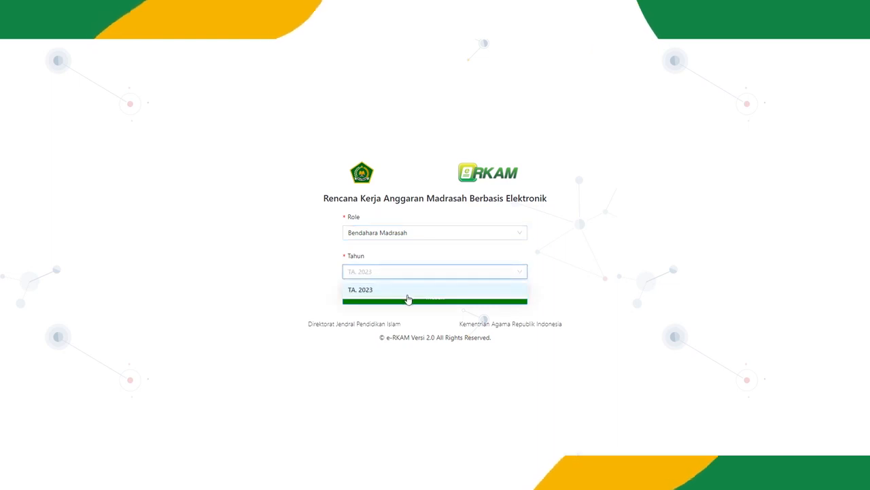
left_click(408, 296)
left_click(434, 298)
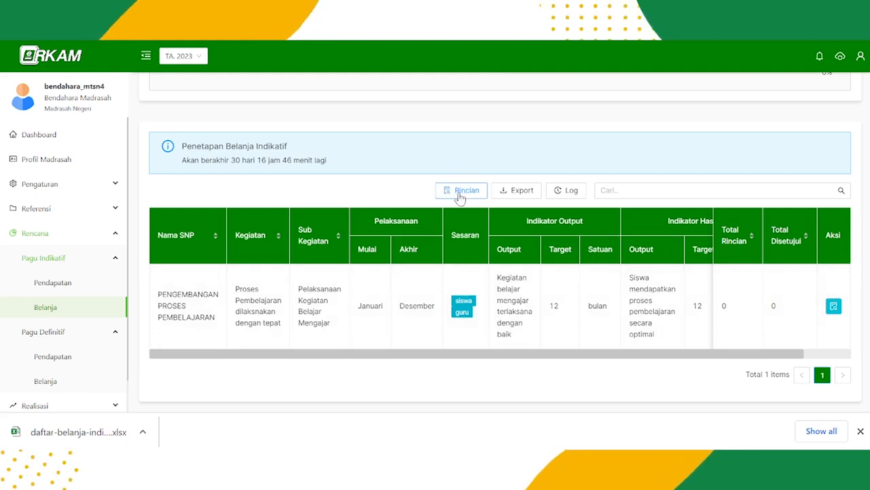
Open the indicative spending details for standard PENGEMBANGAN PROSES PEMBELAJARAN, activity Proses Pembelajaran dilaksnakan dengan tepat, and sub-activity Pelaksanaan Kegiatan Belajar Mengajar
left_click_drag(411, 360, 388, 346)
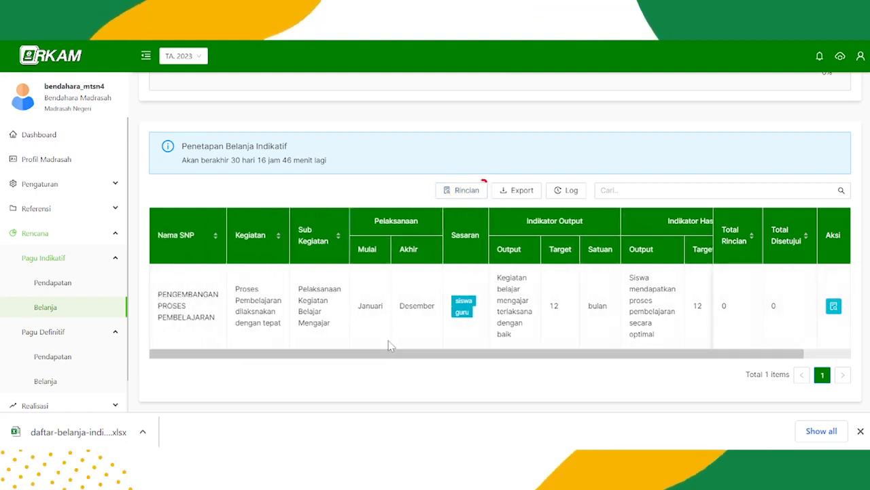
left_click(467, 193)
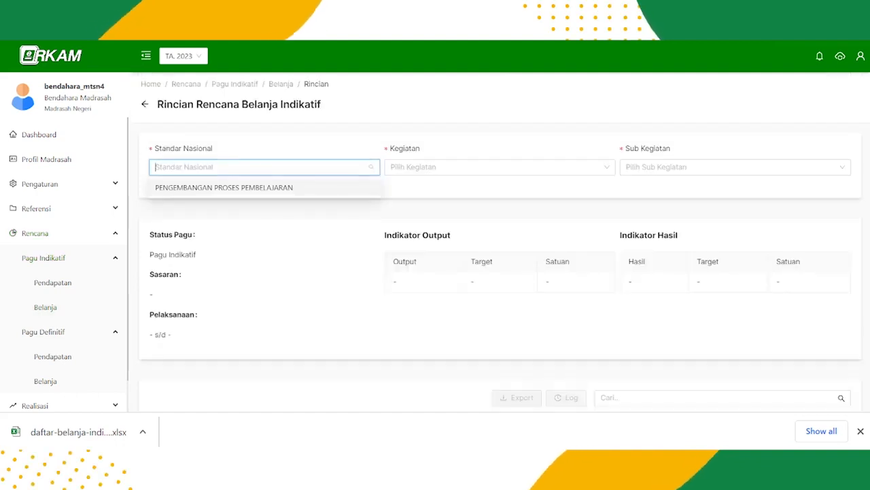
left_click(321, 192)
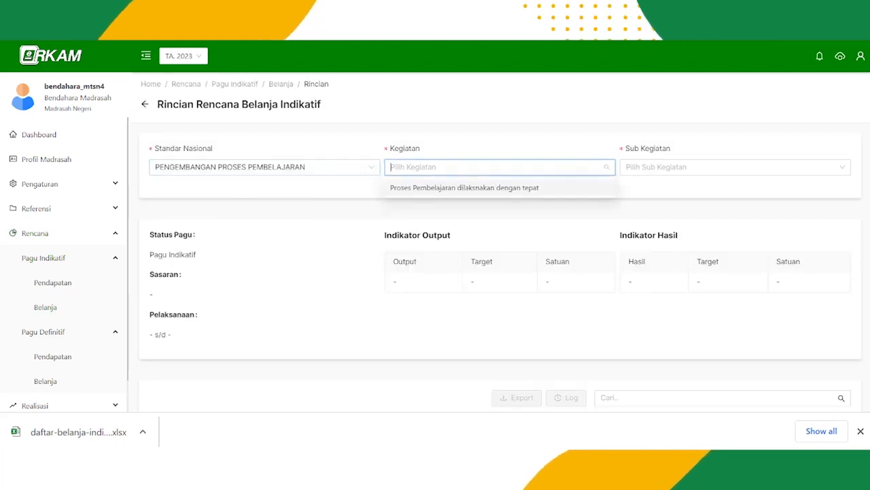
left_click(453, 188)
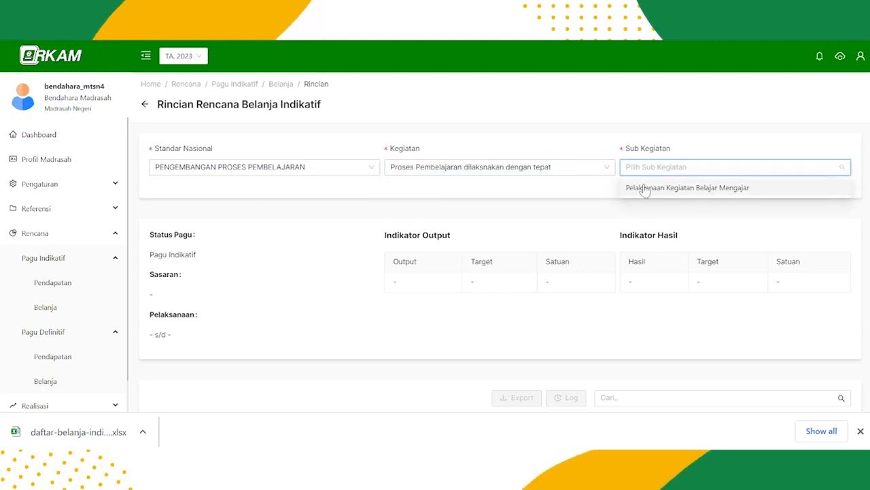
left_click(645, 188)
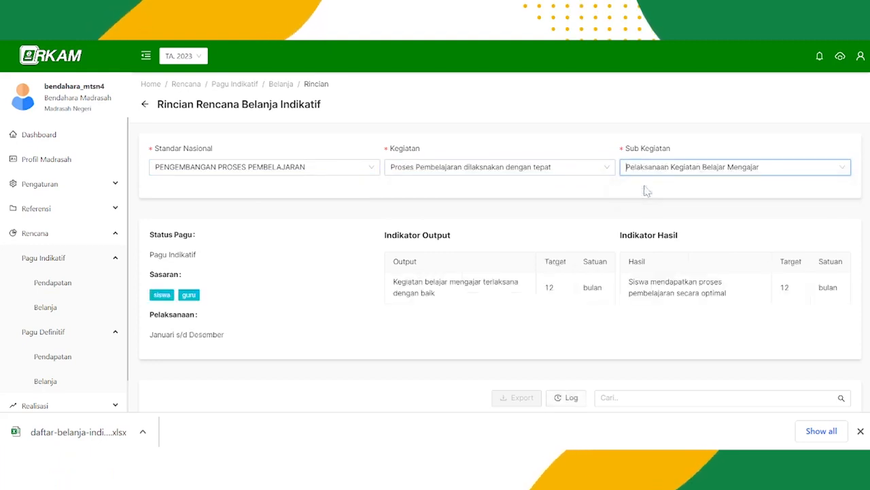
left_click(861, 432)
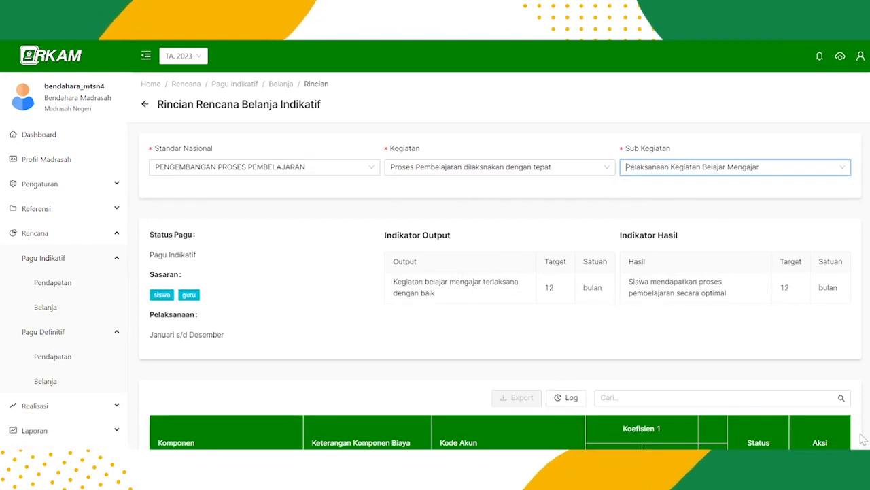
Open the cost component picker for the new detail row and filter it by category 10.1 - Honor
scroll(862, 438, "down", 3)
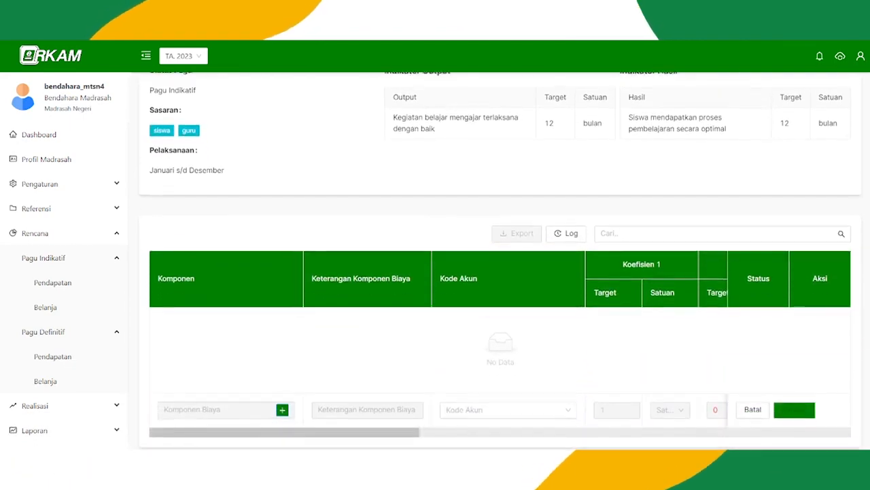
scroll(500, 260, "down", 1)
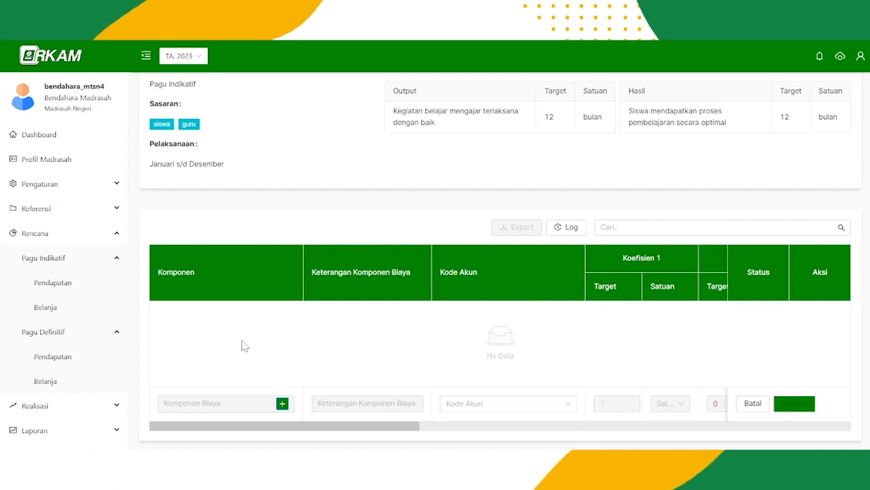
left_click(282, 406)
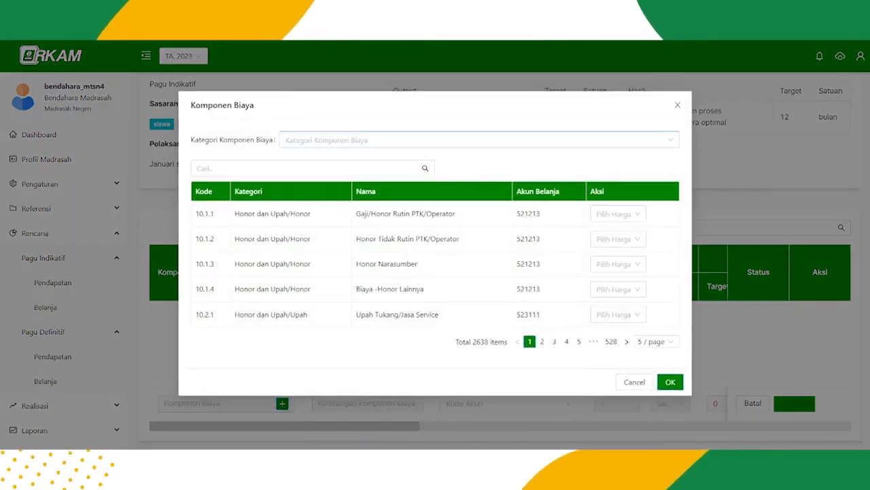
left_click(479, 141)
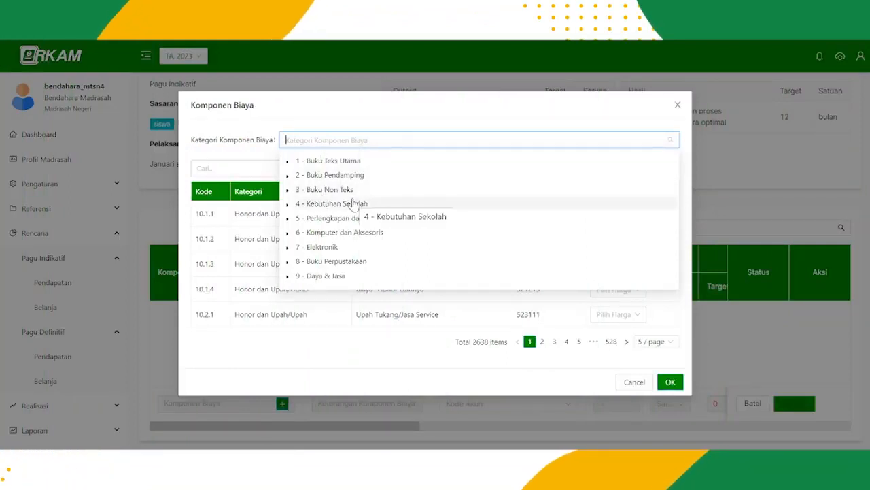
scroll(353, 203, "down", 2)
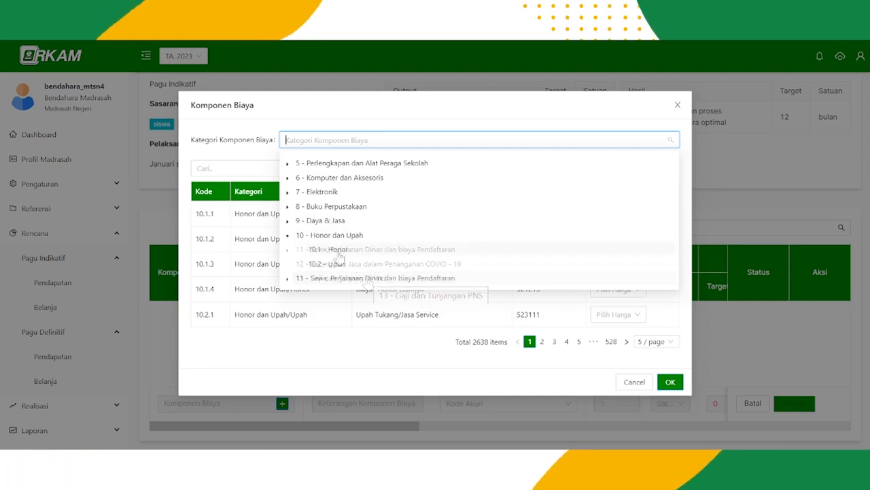
left_click(339, 255)
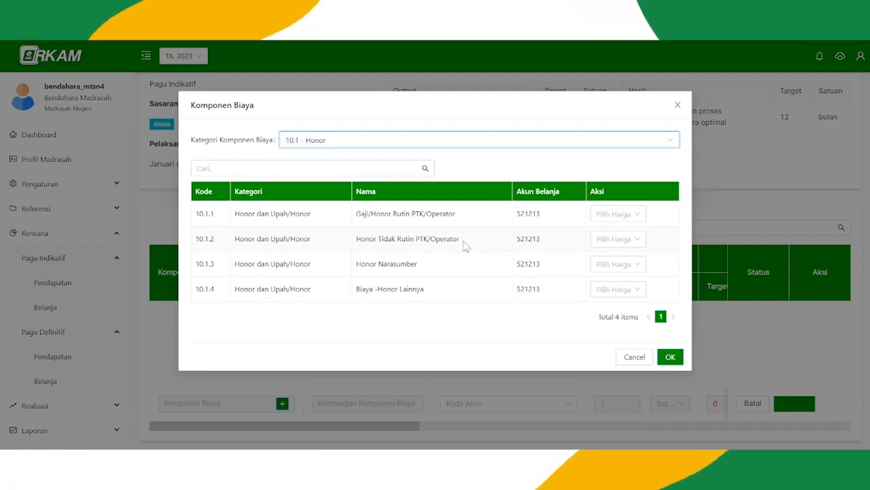
Choose Gaji/Honor Rutin PTK/Operator with a custom price of Rp 750,000 and assign the account code 521213-Belanja Honor Output Kegiatan
left_click(613, 216)
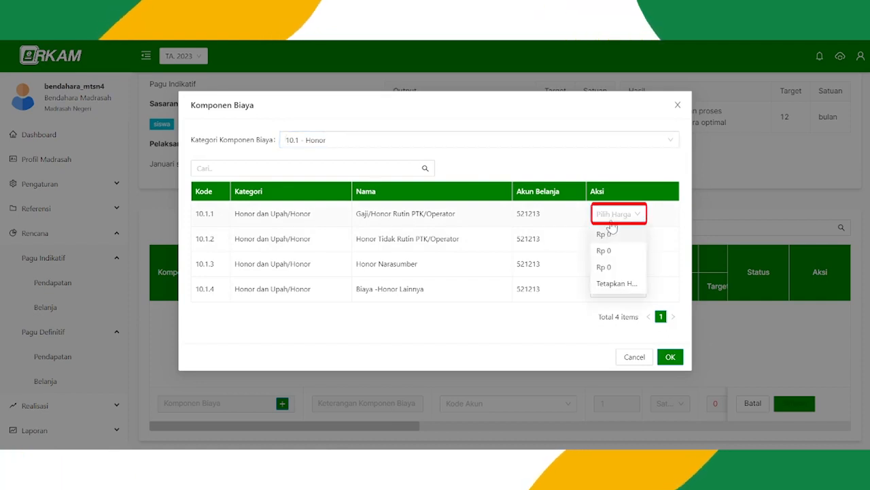
left_click(605, 283)
left_click(353, 155)
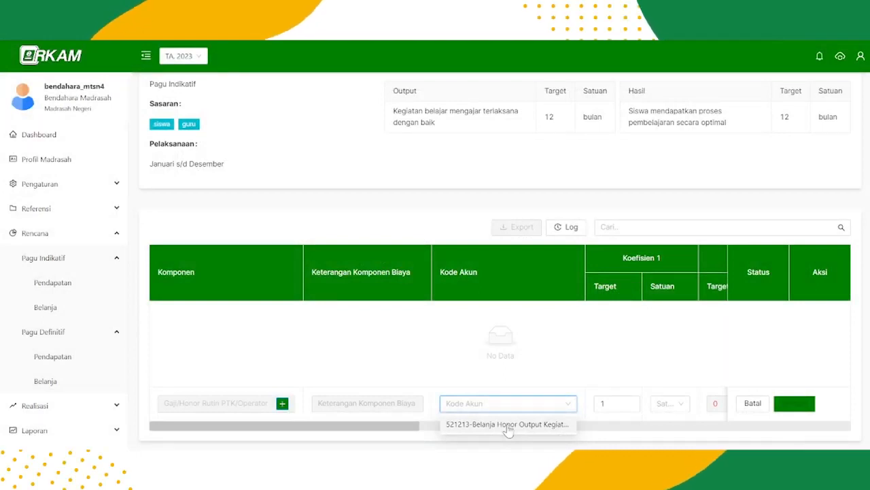
left_click(508, 425)
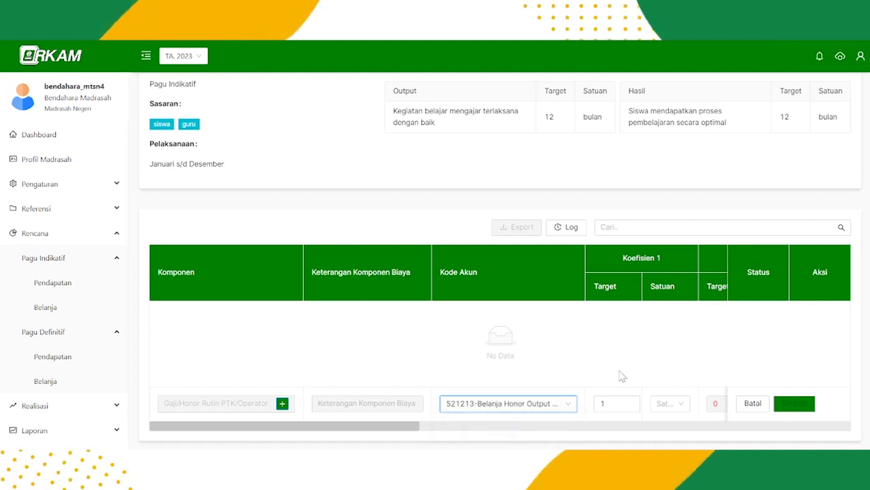
Set Koefisien 1 to 5 orang and Koefisien 2 to 12 bulan in the new detail row
left_click_drag(382, 427, 454, 441)
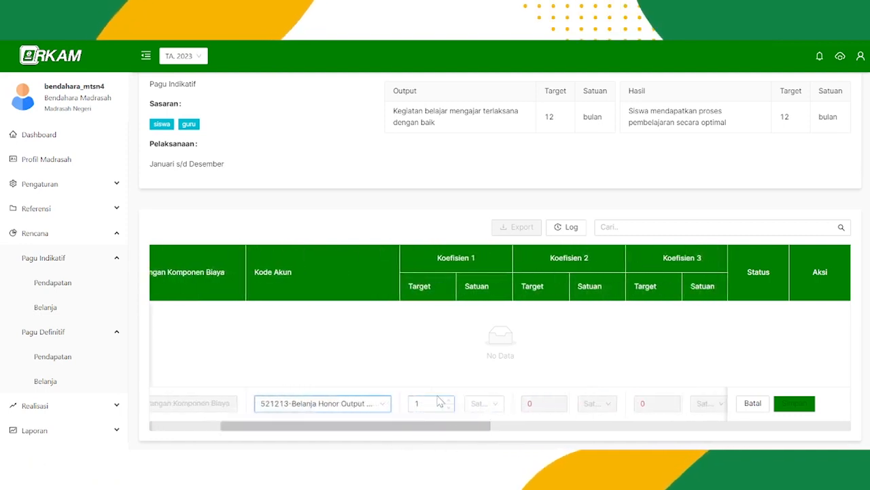
left_click(437, 403)
type("5")
left_click(484, 404)
type("orang")
left_click(480, 424)
key("Tab")
type("12")
key("Tab")
type("bul")
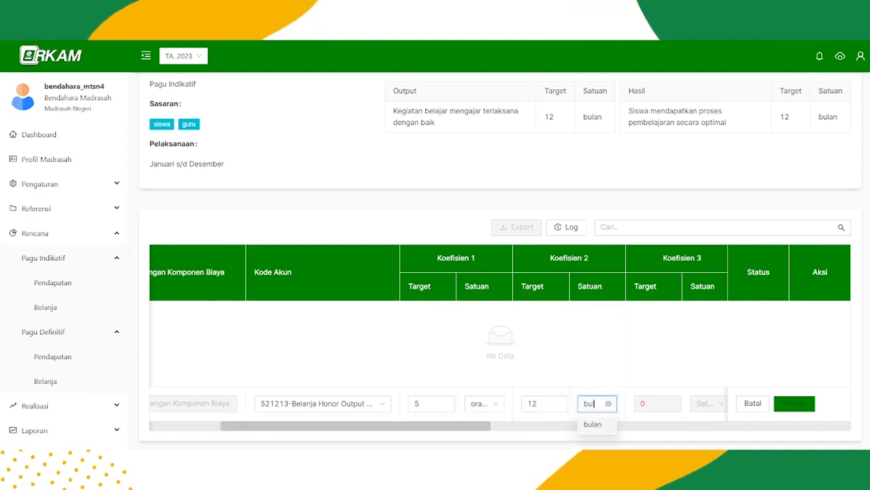
left_click(590, 424)
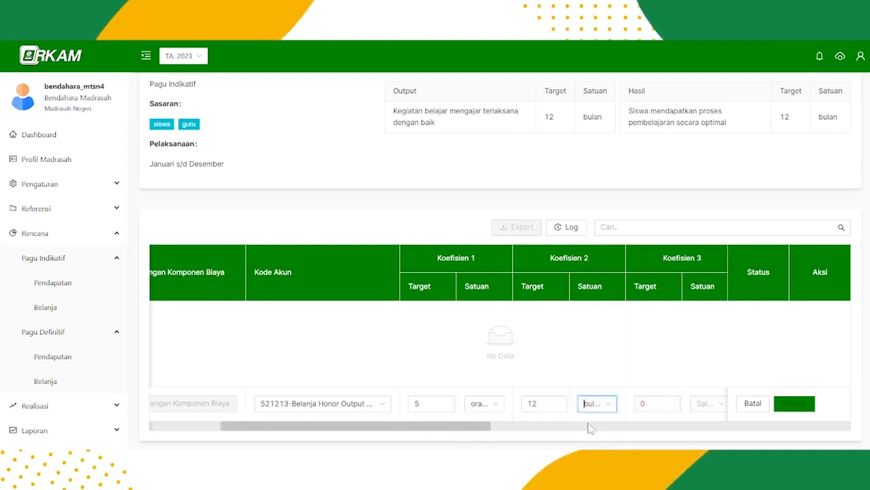
Set the PPN option of the new detail row to Tidak ada PPN
left_click_drag(472, 432, 595, 452)
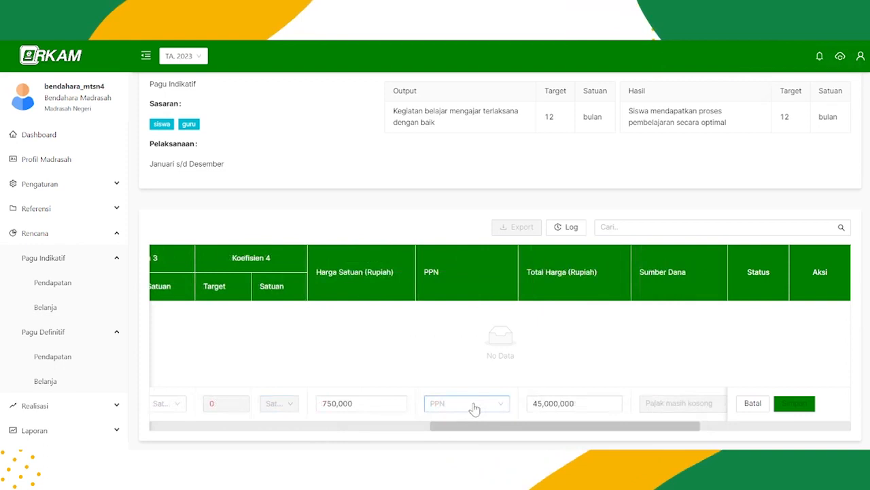
left_click(475, 405)
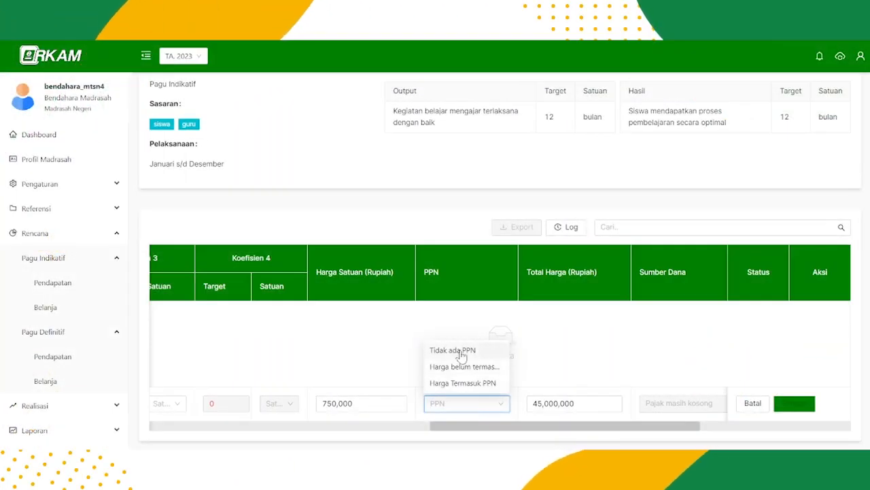
left_click(462, 350)
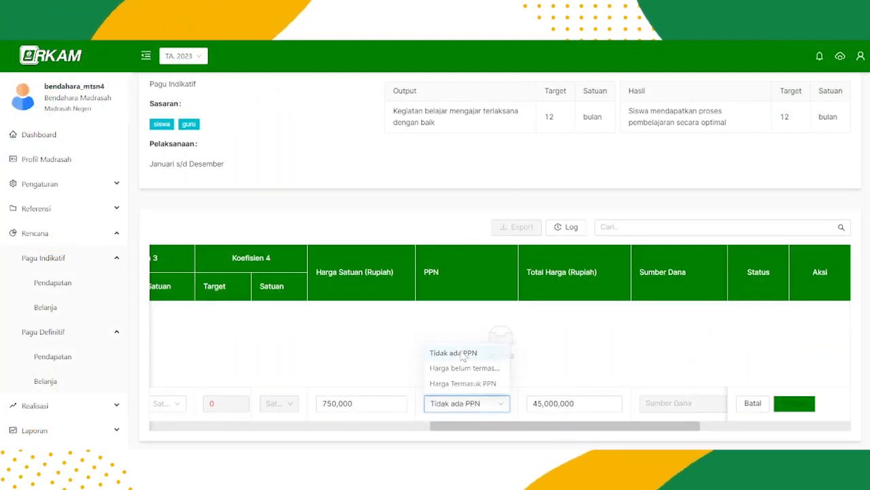
Add a funding source entry to the detail row and choose APBN - BOS for it
left_click_drag(540, 434, 611, 438)
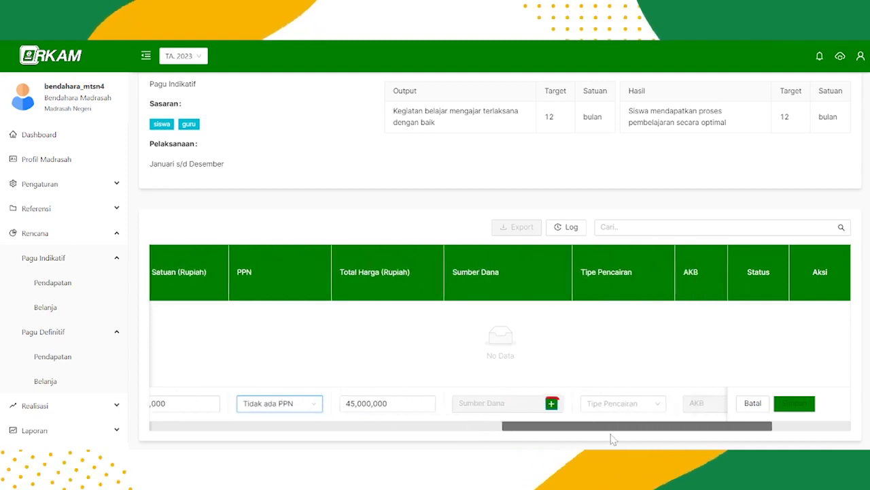
left_click(551, 404)
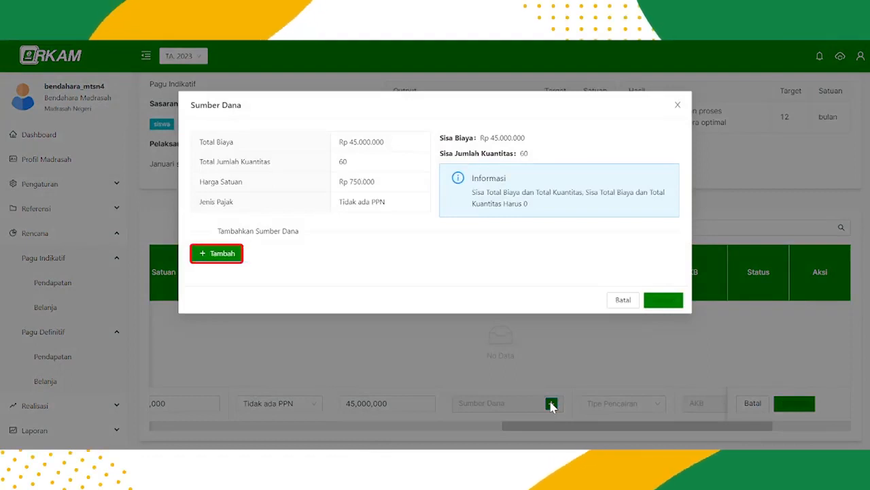
left_click(222, 253)
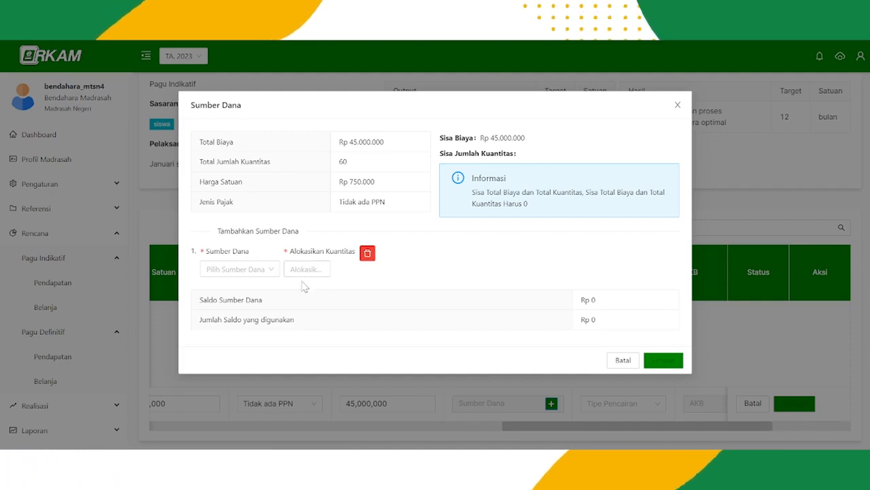
left_click(272, 275)
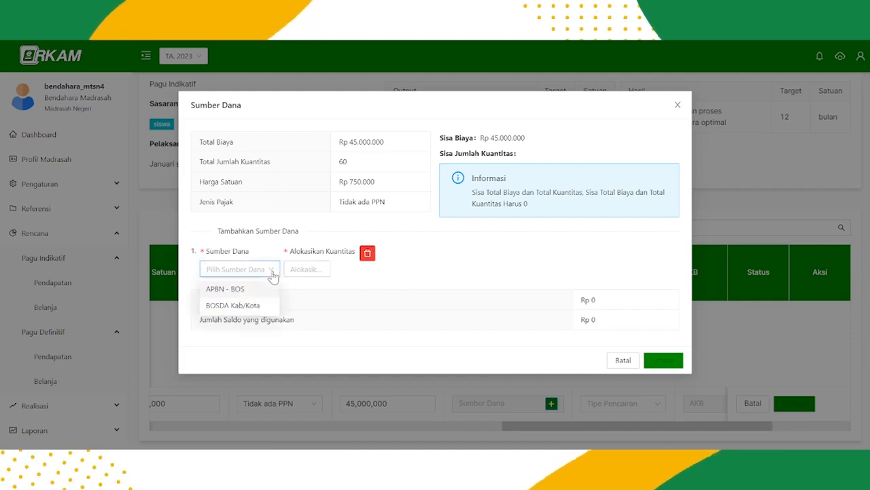
left_click(255, 291)
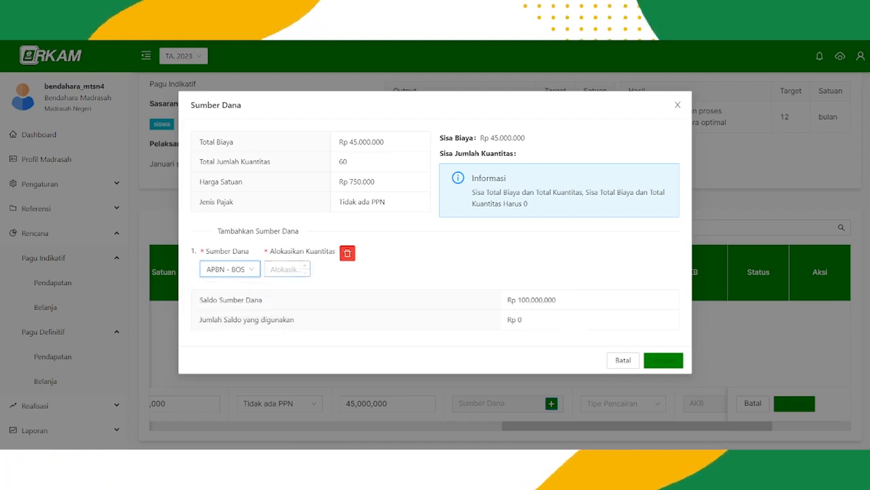
Allocate a quantity of 60 to the APBN - BOS funding source
left_click(286, 269)
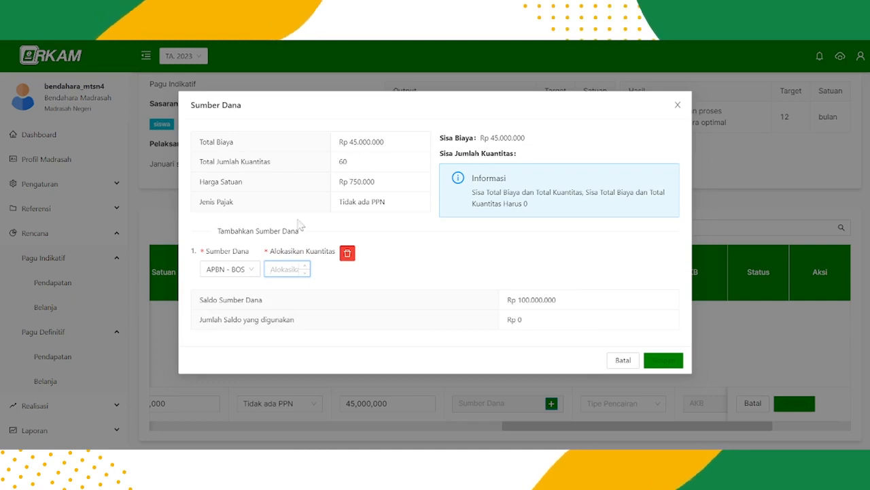
type("6")
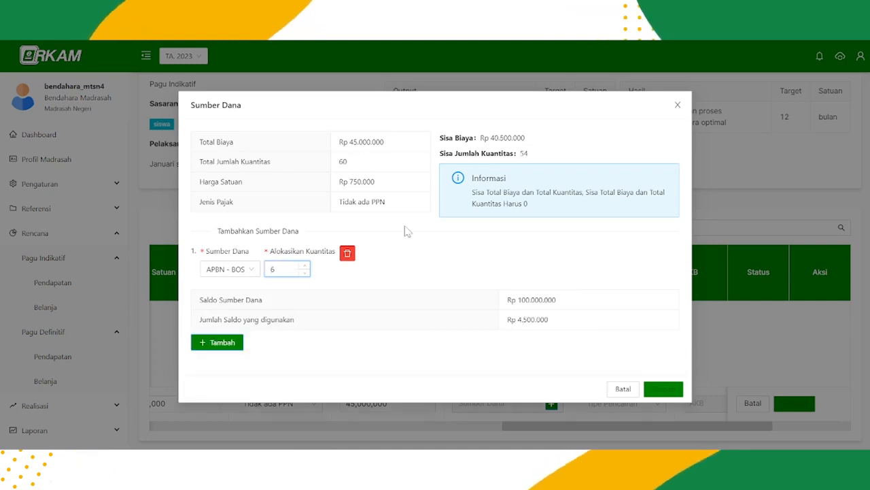
type("0")
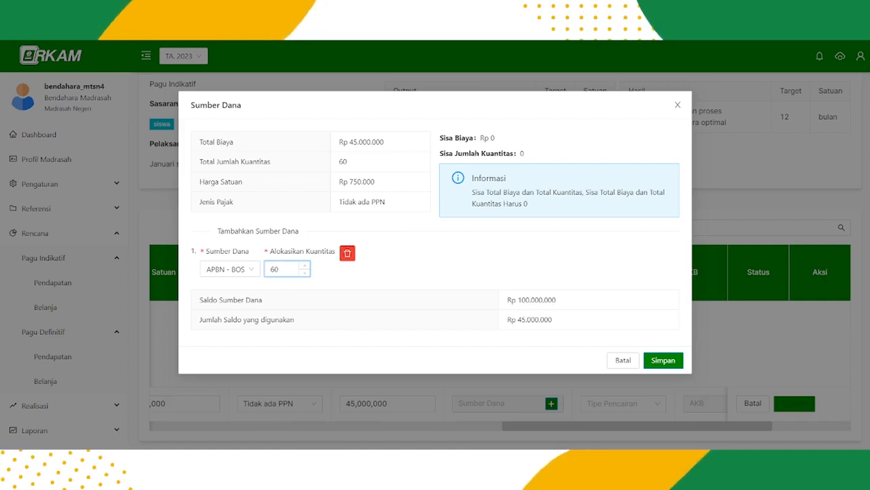
Change the quantity allocated to the APBN - BOS funding source to 30
key("BackSpace")
key("BackSpace")
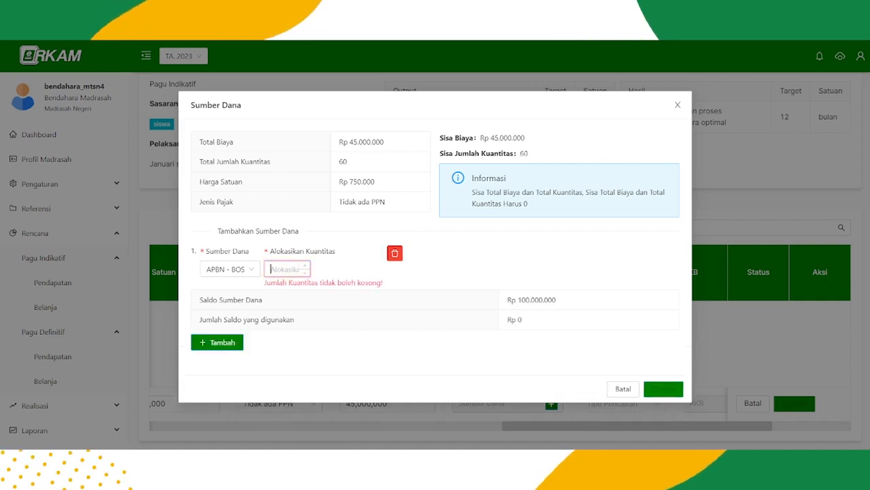
type("30")
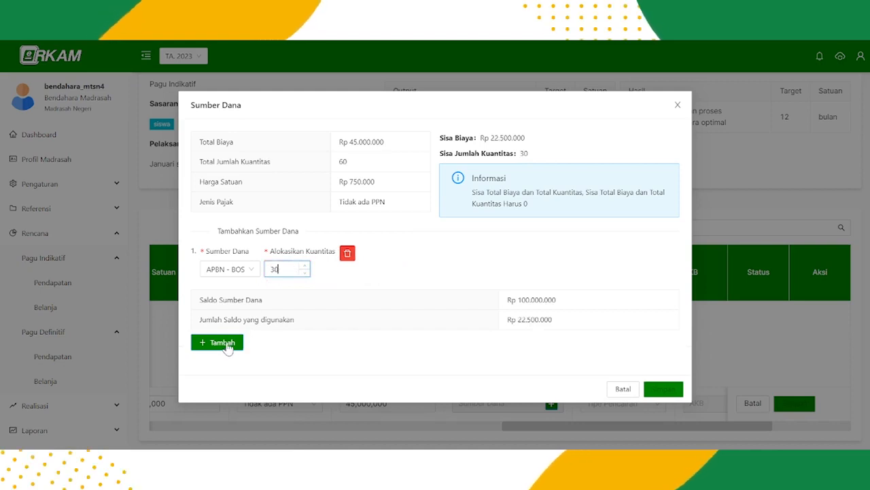
Add BOSDA Kab/Kota as a second funding source and allocate a quantity of 30 to it
left_click(224, 342)
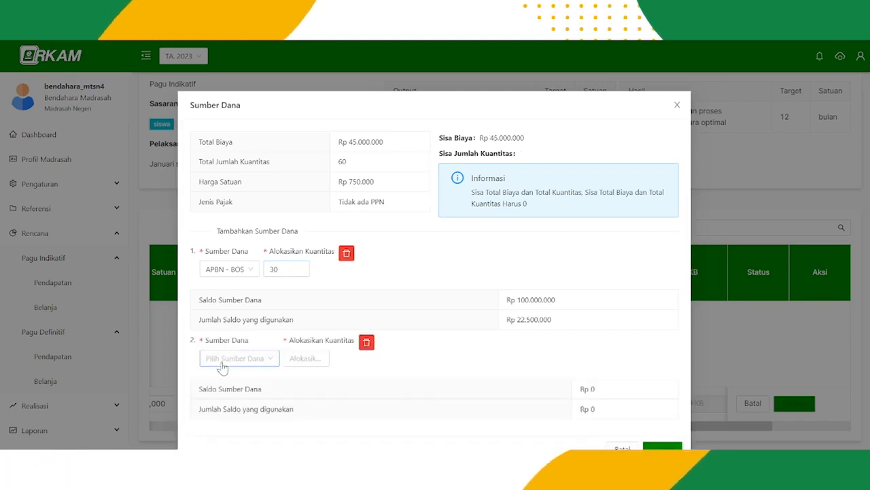
left_click(222, 362)
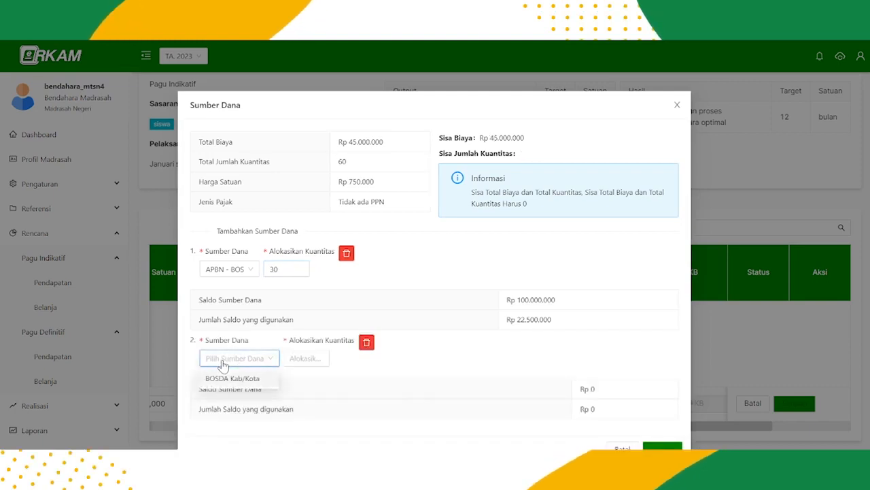
left_click(224, 379)
type("30")
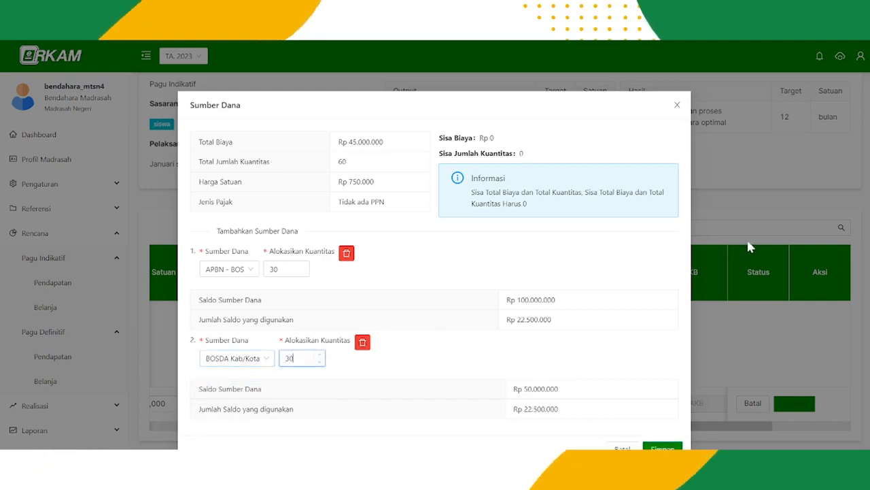
scroll(726, 211, "down", 2)
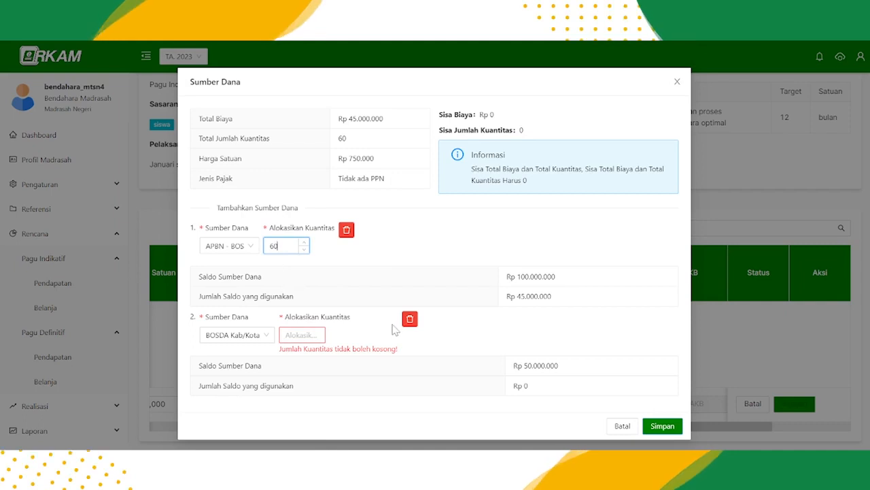
Remove the BOSDA Kab/Kota funding source entry and set the detail row's Tipe Pencairan to LS Bendahara
left_click(410, 320)
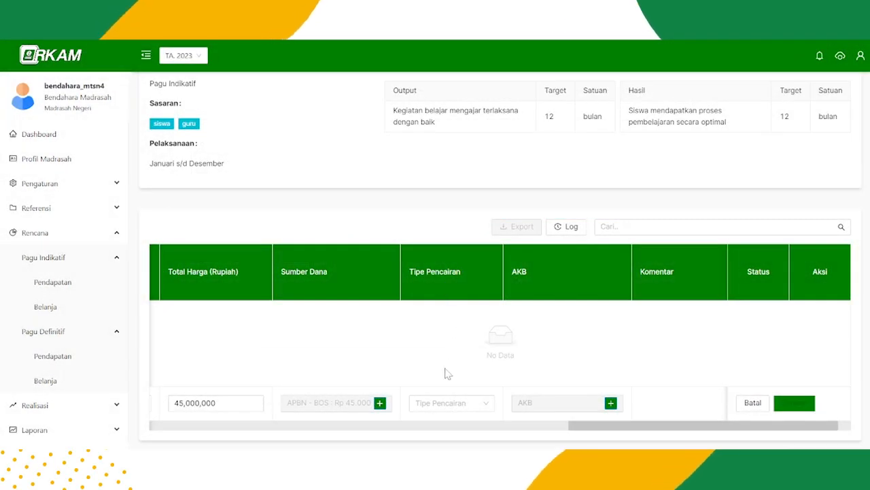
left_click(477, 408)
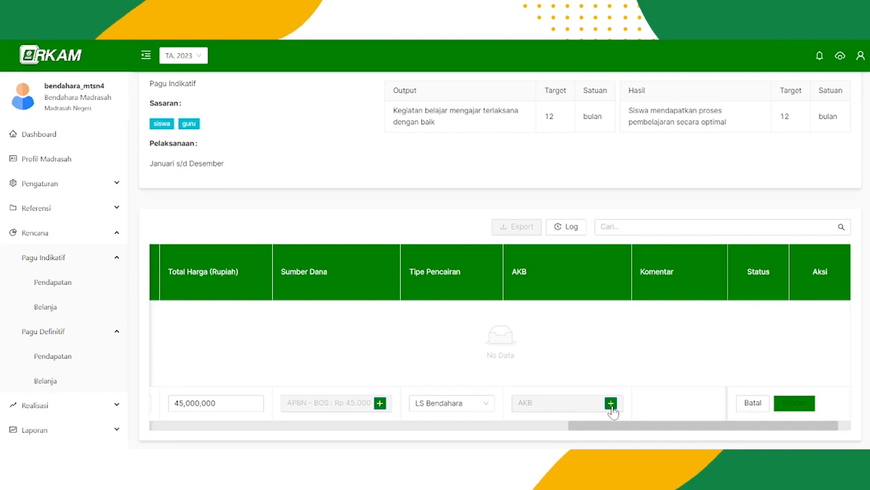
Set the detail row's Anggaran Kas Bulanan to 5 for every month from Januari to Desember and save it
left_click(611, 404)
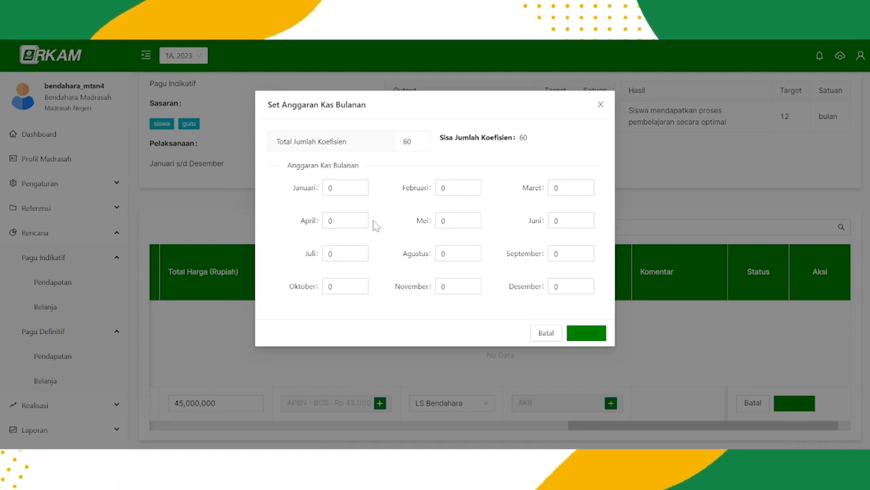
left_click(352, 189)
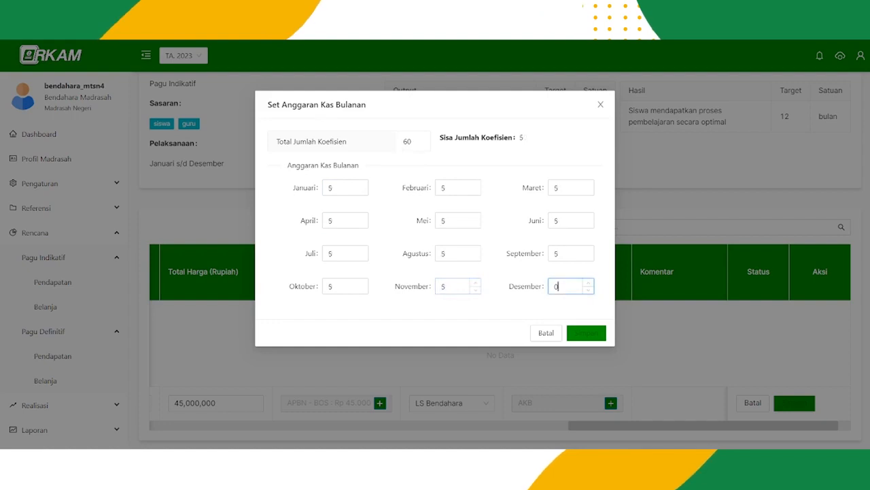
key("BackSpace")
type("5")
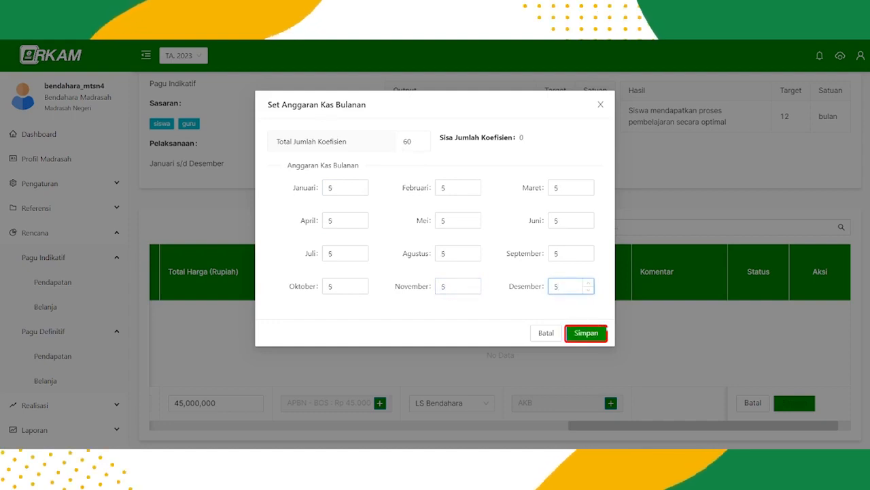
left_click(586, 334)
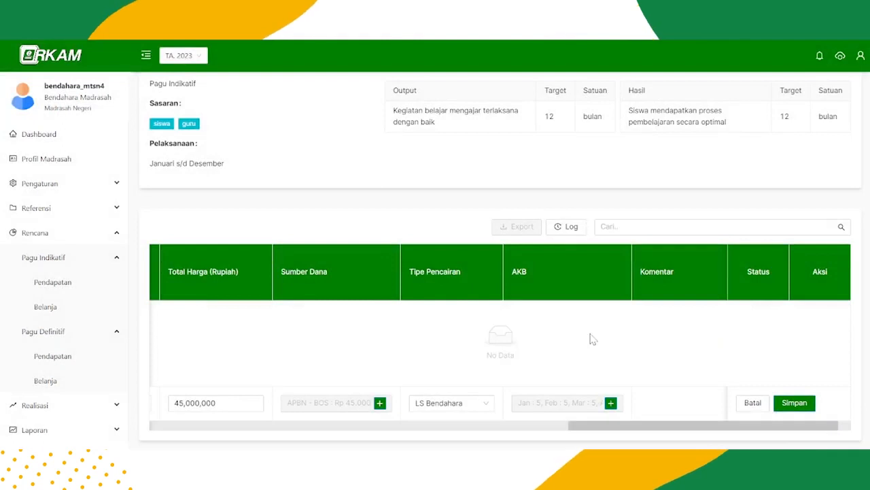
Save the completed detail row and review its saved entries
left_click(796, 405)
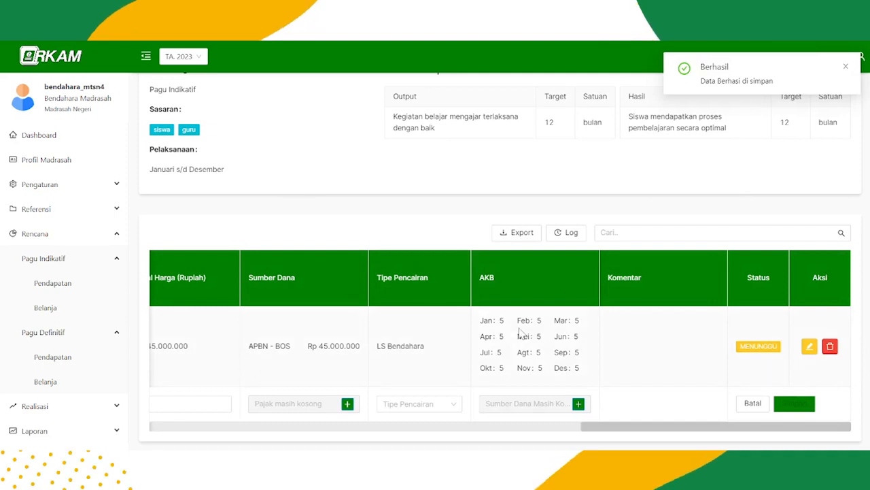
left_click_drag(605, 428, 173, 428)
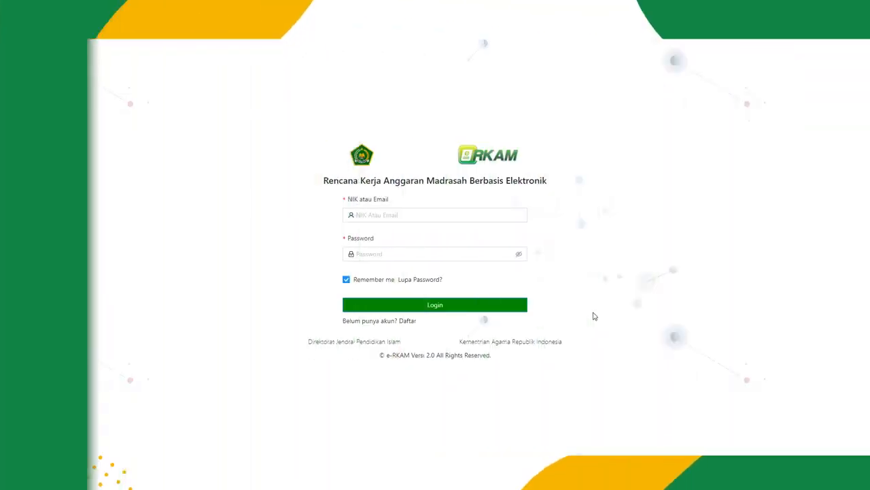
Log in to e-RKAM with the account's NIK and password
left_click(399, 215)
key("Down")
key("Return")
left_click(401, 255)
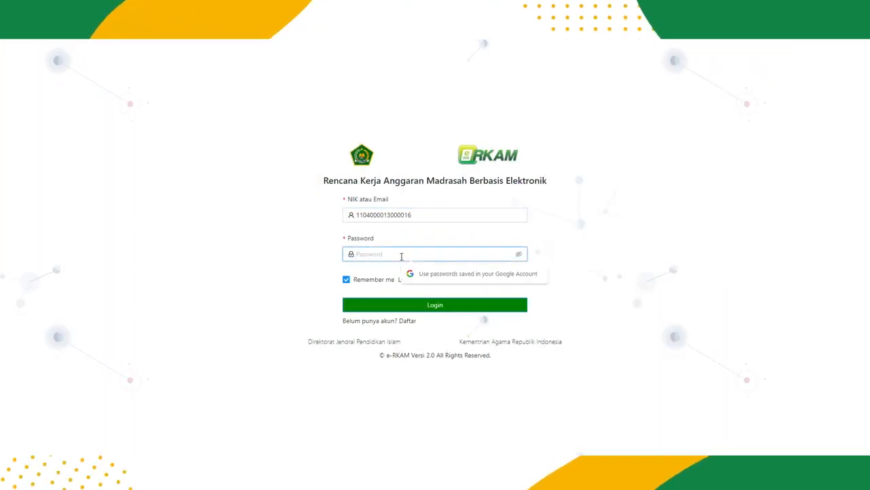
type("********")
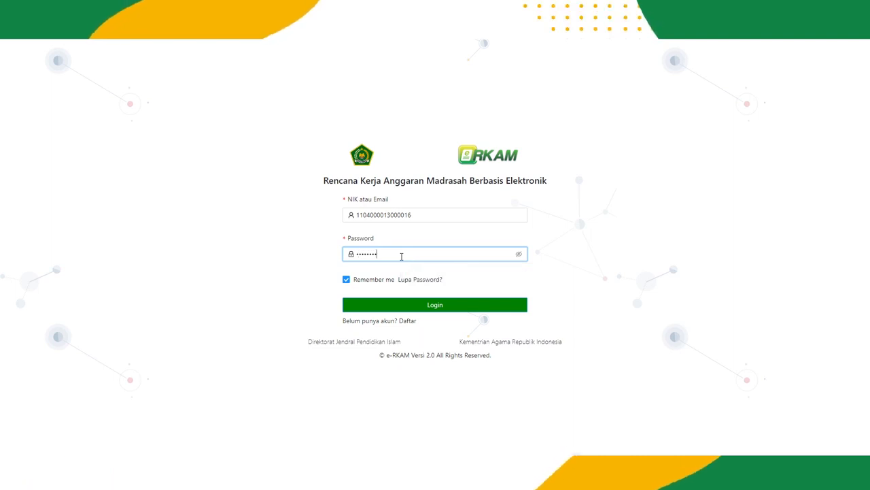
left_click(426, 307)
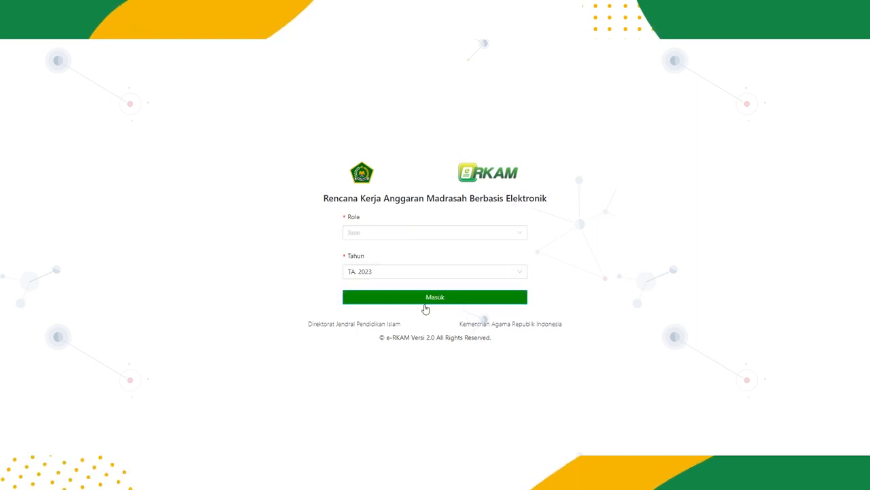
Enter the application with the role Bendahara Madrasah for the year TA. 2023
left_click(410, 234)
left_click(410, 252)
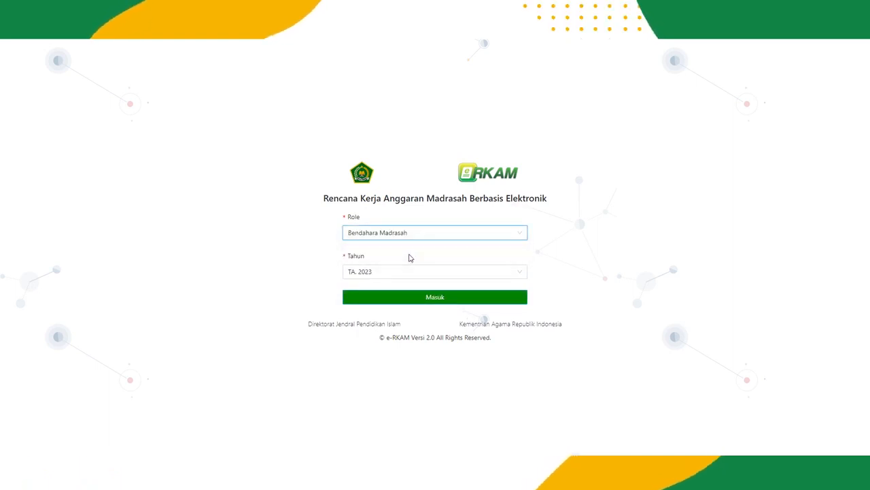
left_click(411, 272)
left_click(408, 296)
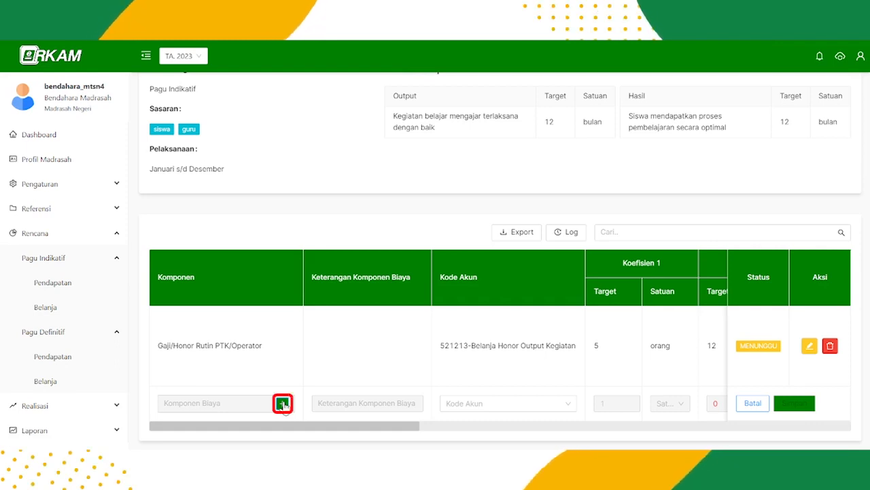
Open the cost component selection for the new detail row and choose the category 6.6.3 - Laptop Kantor
left_click(283, 404)
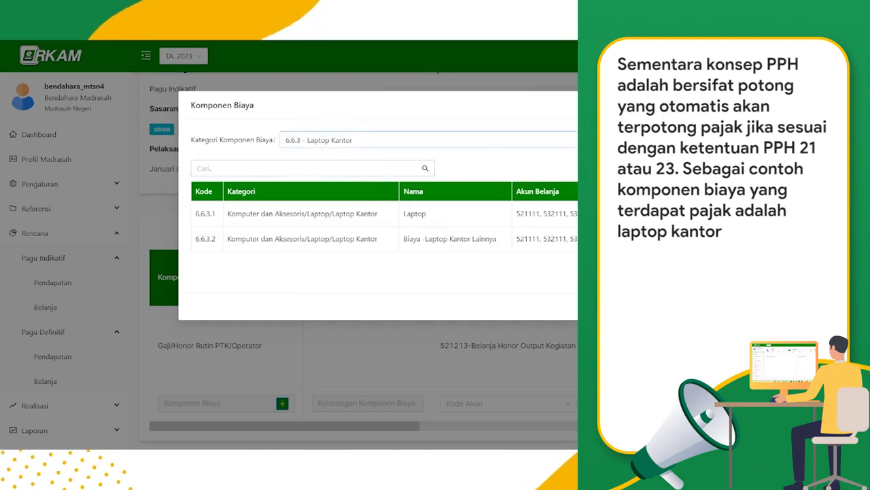
left_click(374, 140)
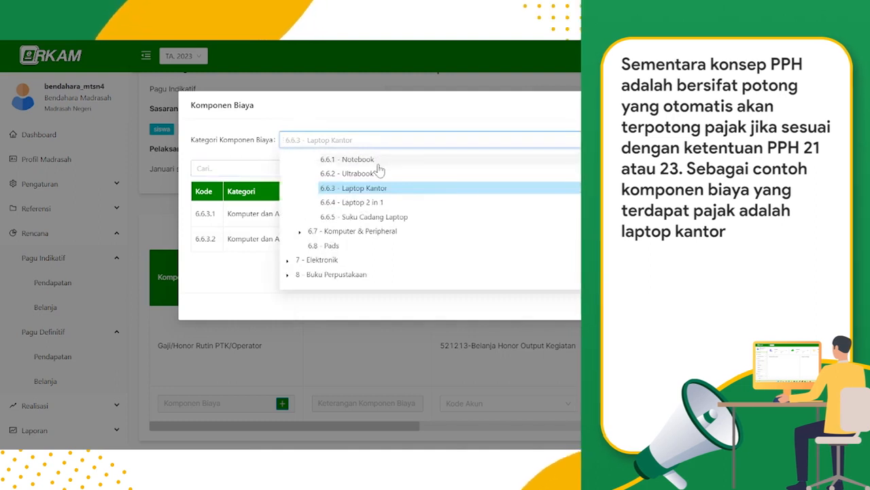
scroll(381, 204, "up", 2)
scroll(476, 218, "down", 2)
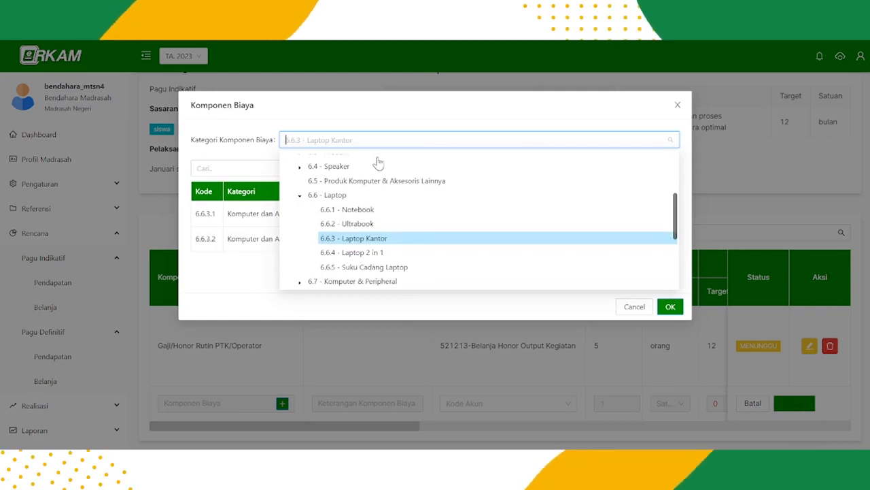
left_click(376, 239)
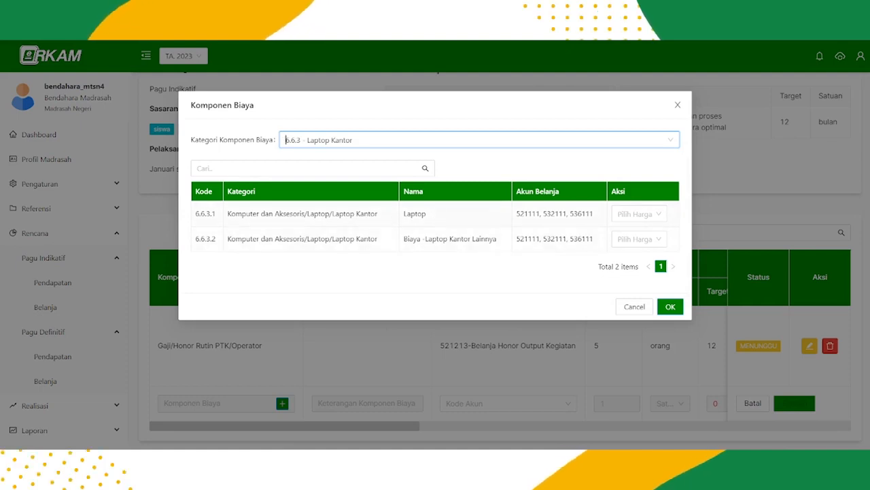
Pick the Laptop component with a custom unit price of Rp. 10,000,000
left_click(631, 213)
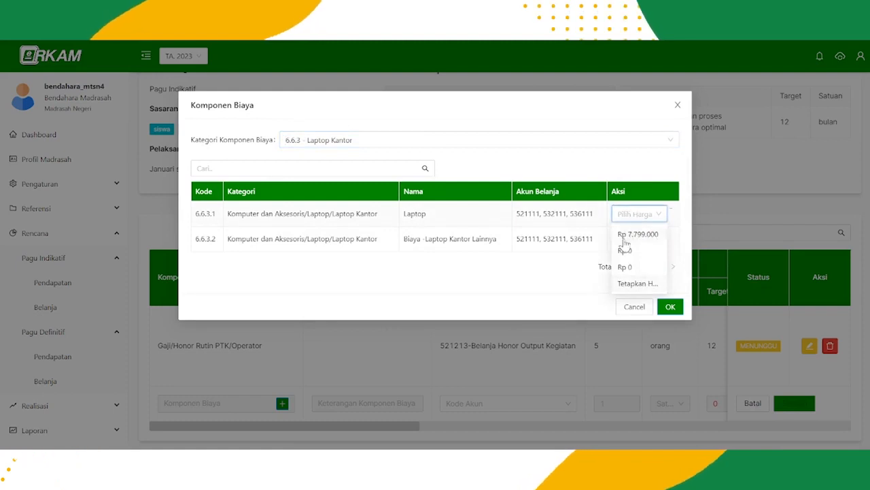
left_click(627, 284)
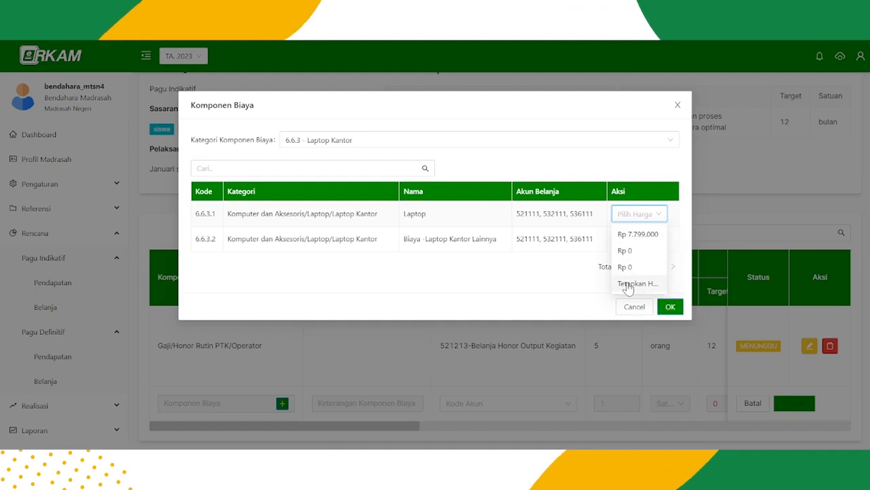
left_click(412, 156)
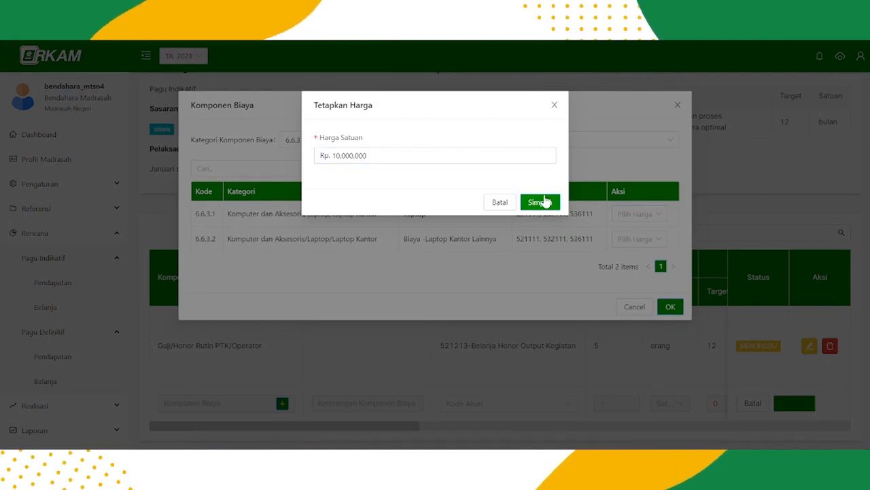
left_click(541, 201)
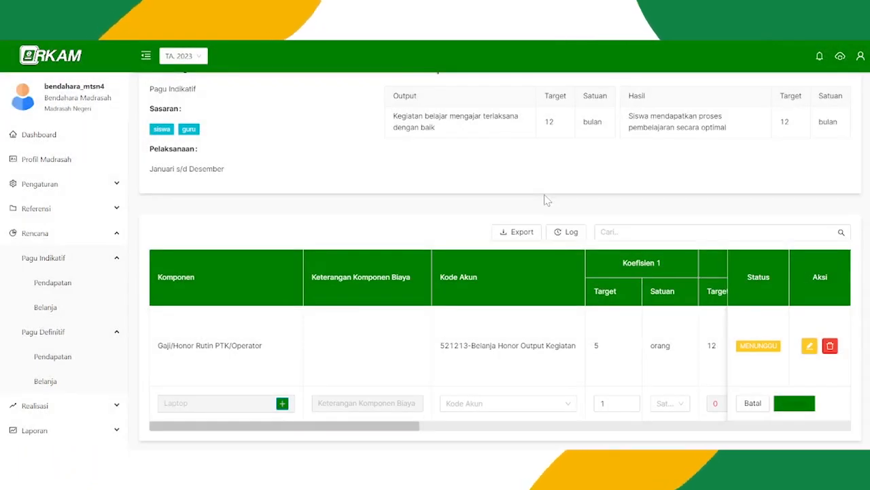
Set the laptop row's Kode Akun to 532111-Belanja Modal Peralatan and its first coefficient's Satuan to unit
left_click(508, 407)
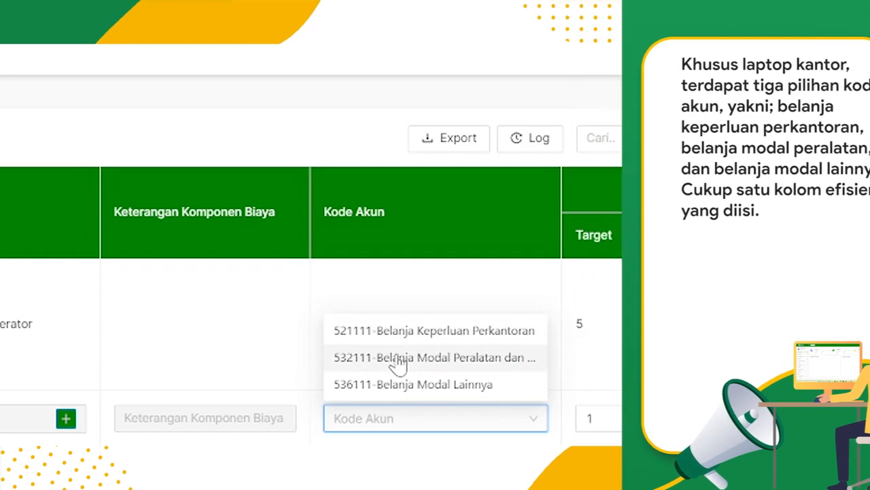
left_click(399, 365)
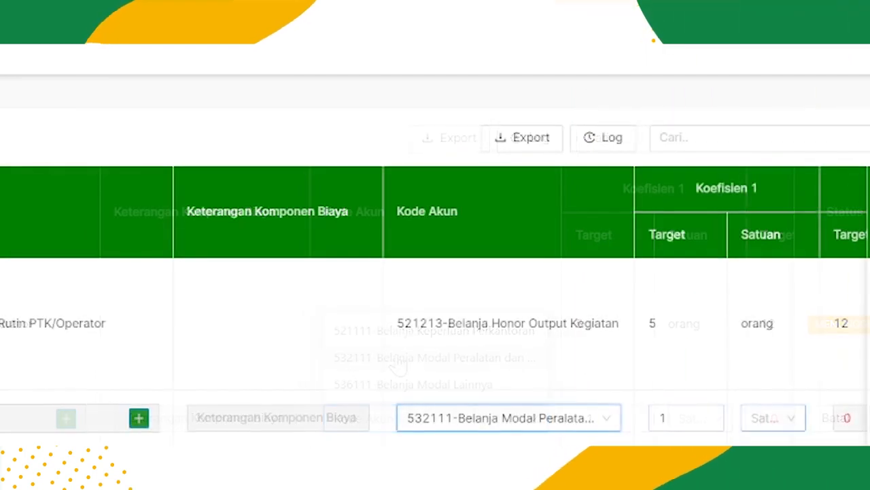
left_click(768, 417)
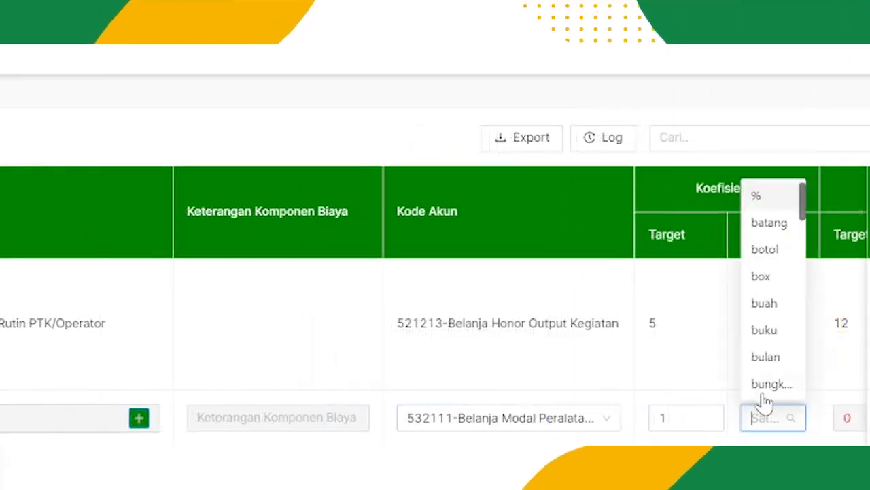
type("unit")
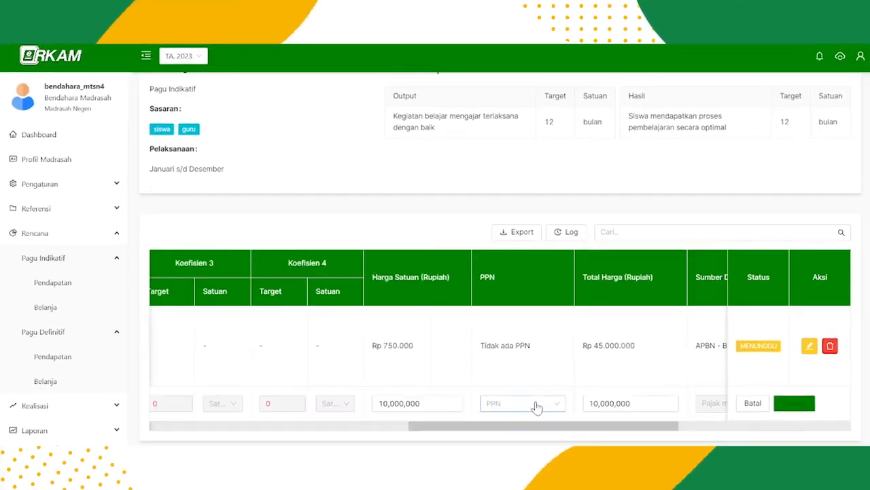
Set the laptop row's PPN option to Harga belum termasuk PPN
left_click(537, 405)
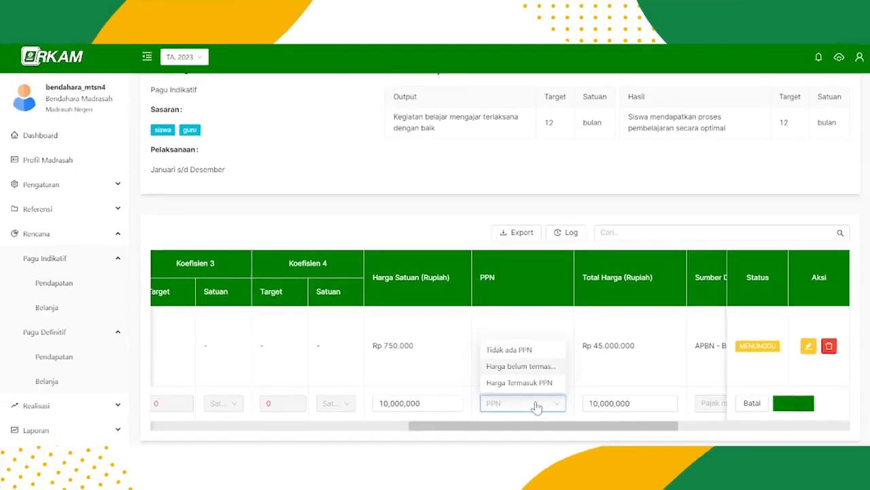
left_click(506, 367)
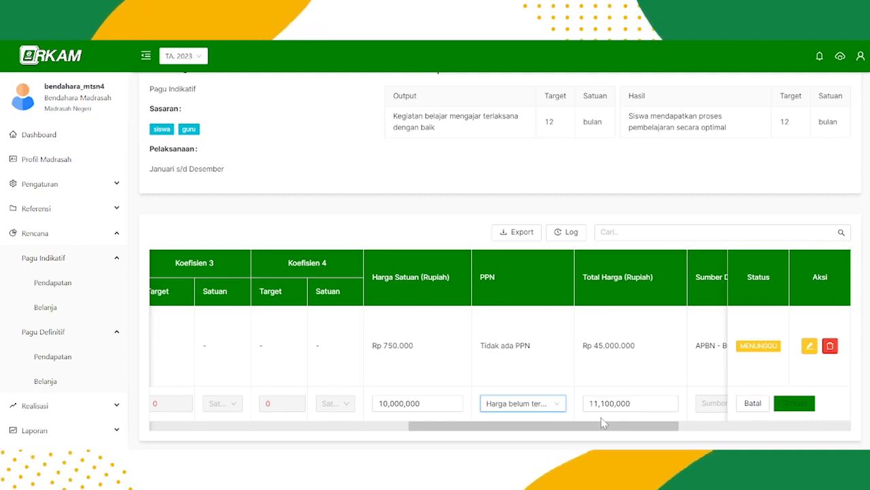
Try the PPN option Harga Termasuk PPN on the laptop row and return it to Harga belum termasuk PPN
left_click(521, 406)
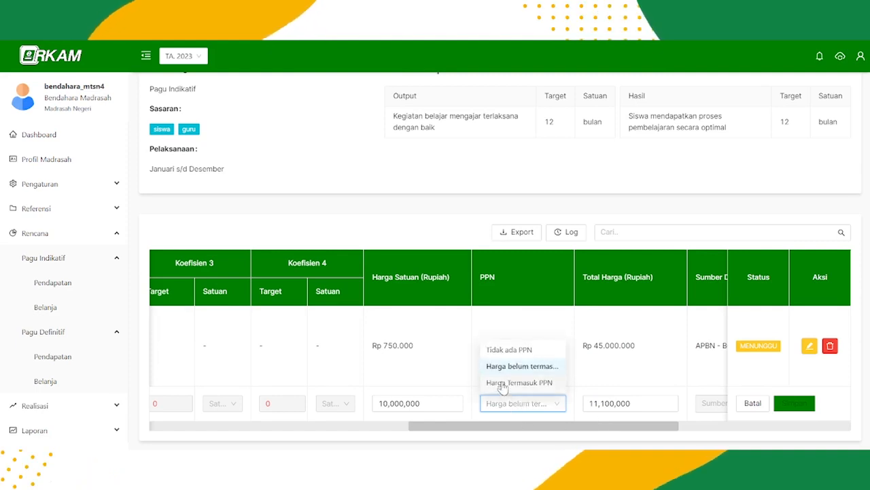
left_click(503, 383)
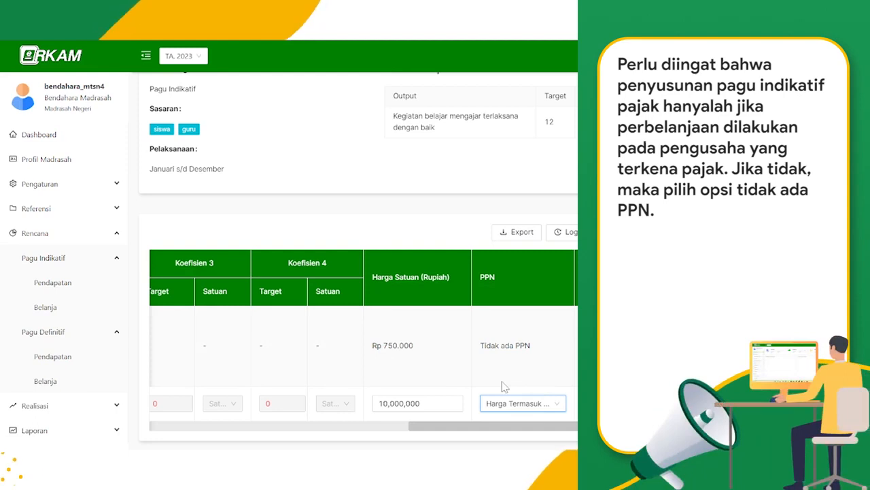
left_click(503, 404)
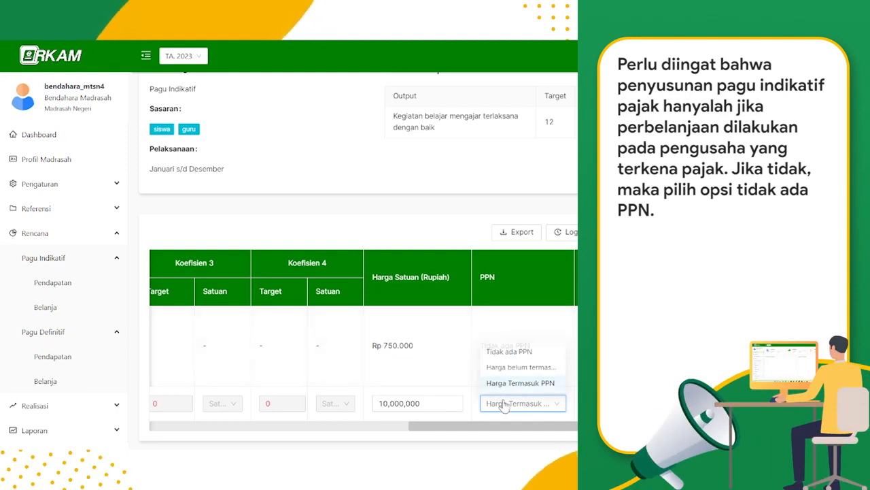
left_click(515, 368)
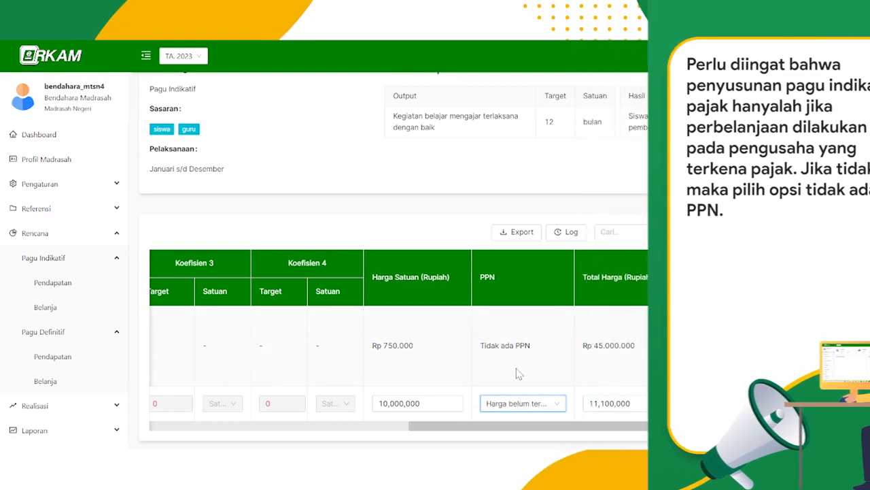
Allocate a quantity of 1 from the APBN - BOS funding source to the laptop row and save the allocation
scroll(520, 374, "right", 3)
scroll(546, 435, "right", 3)
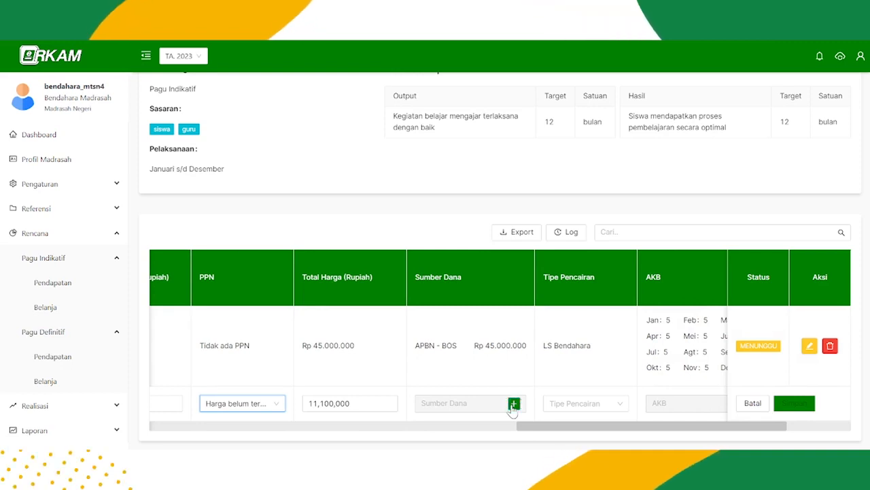
left_click(513, 404)
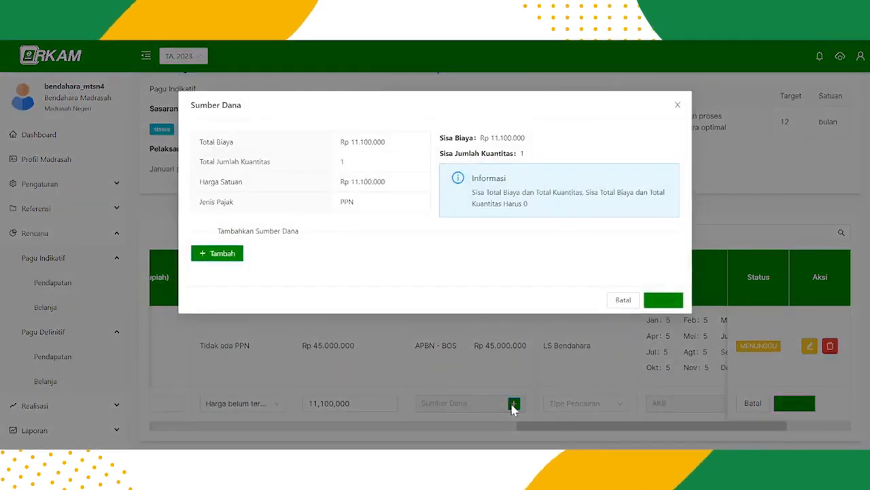
left_click(222, 253)
left_click(253, 272)
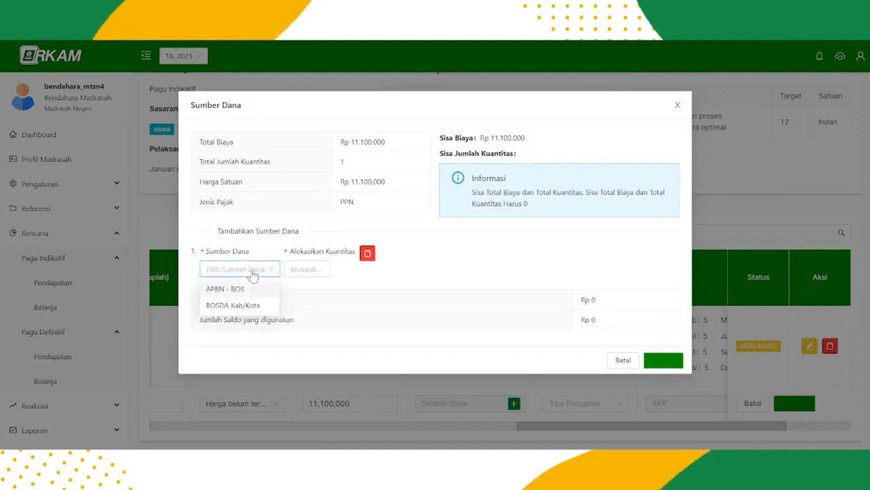
left_click(249, 289)
left_click(285, 270)
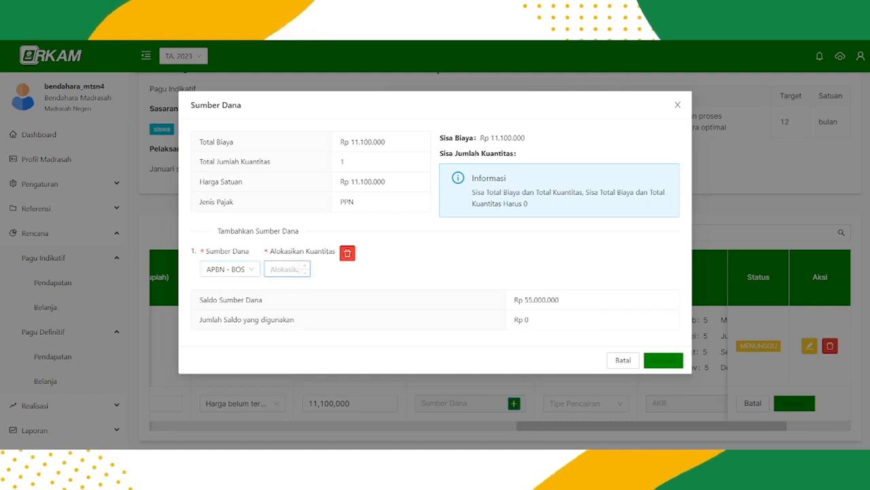
type("1")
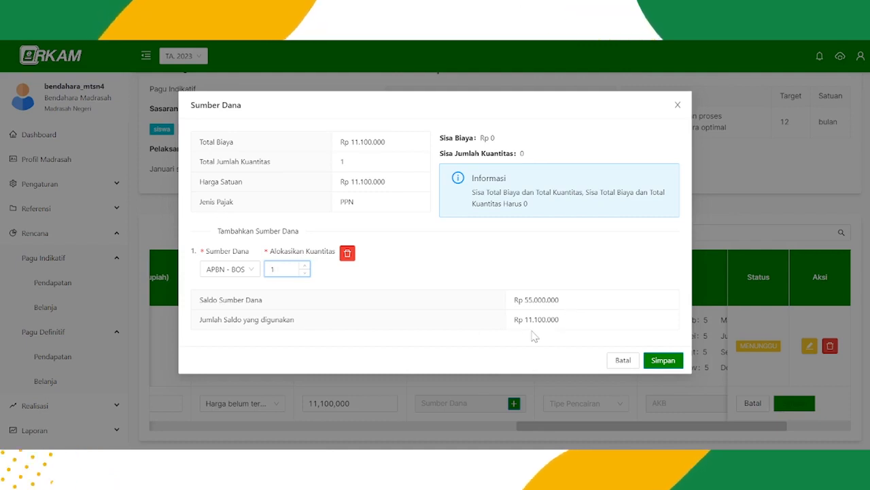
left_click(659, 361)
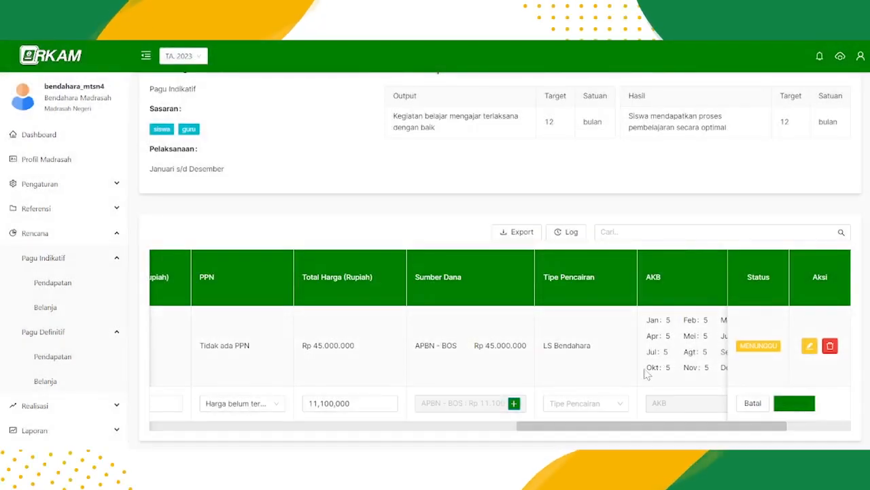
Set the laptop row's Tipe Pencairan to LS Bendahara and its AKB to 1 for Agustus, and save the row
left_click(586, 404)
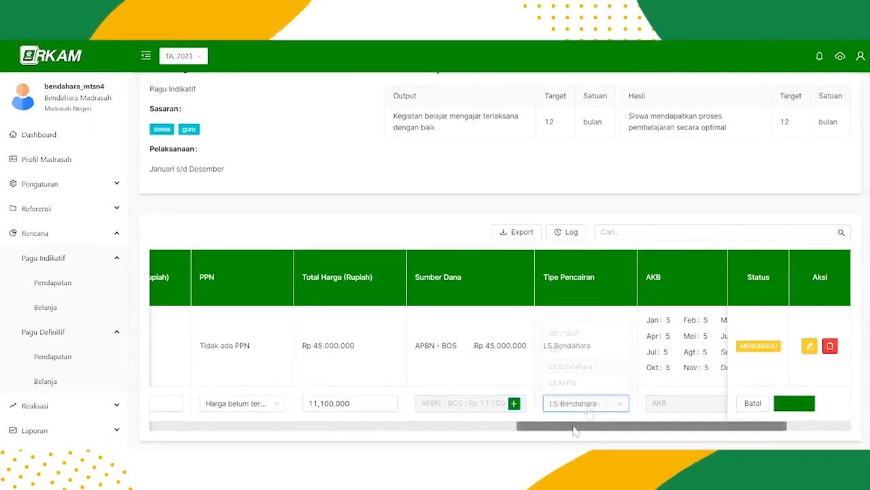
left_click_drag(575, 430, 639, 431)
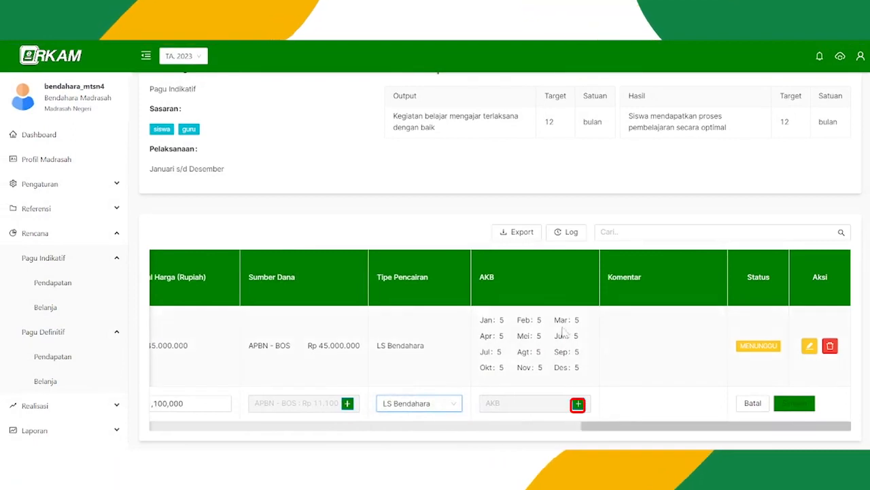
left_click(578, 404)
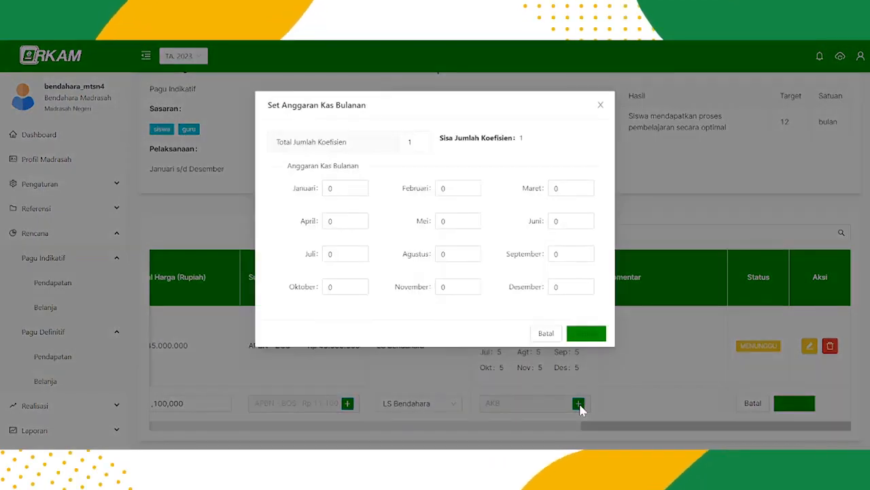
left_click(466, 253)
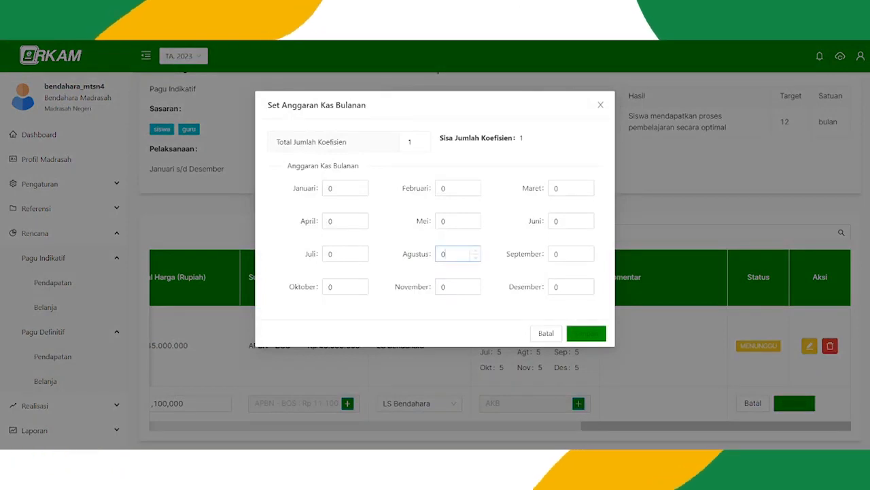
type("1")
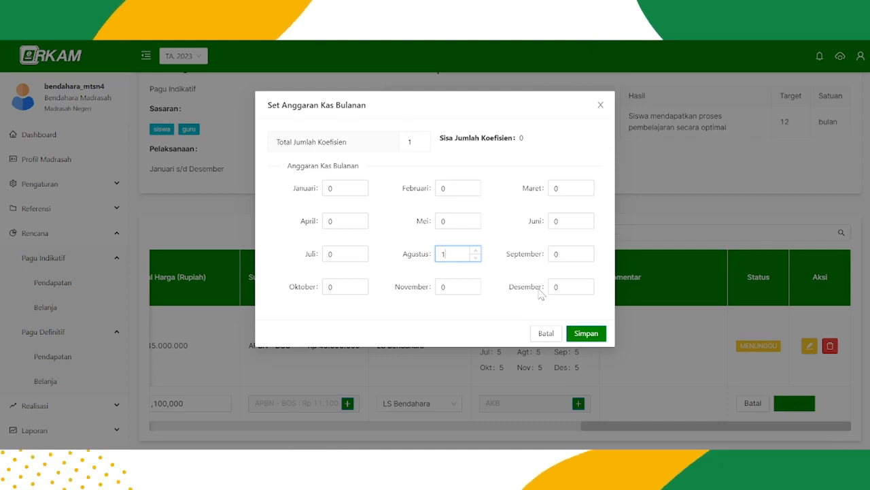
left_click(576, 333)
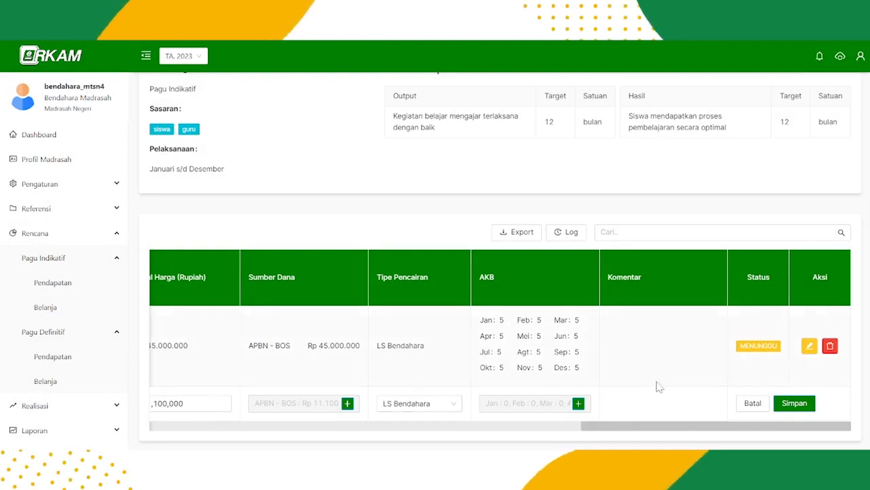
left_click(793, 403)
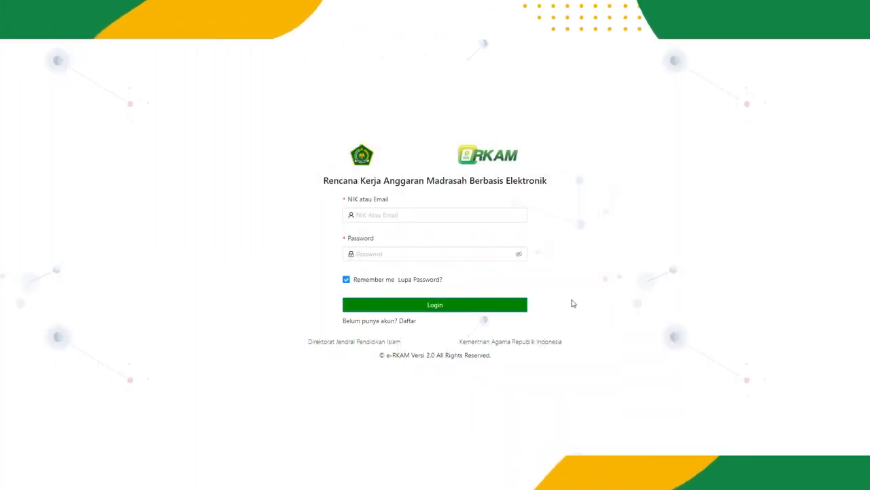
Log in to e-RKAM with the account's NIK and password
left_click(400, 215)
key("ctrl+v")
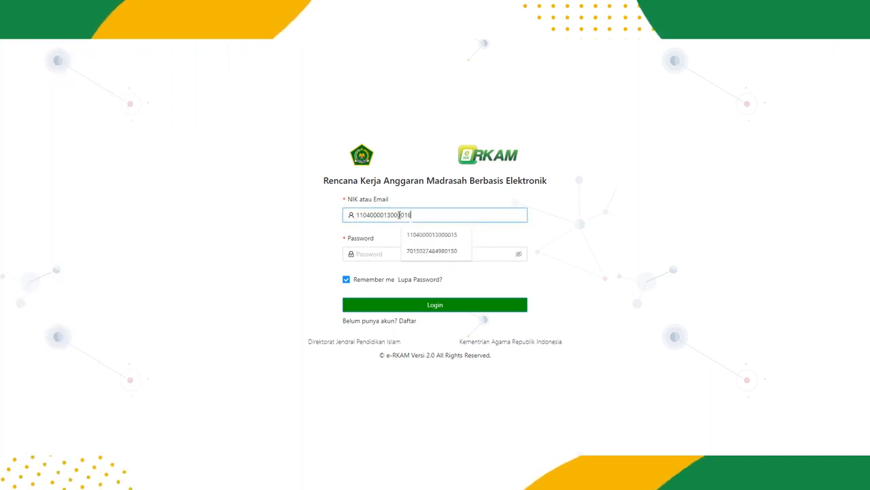
left_click(401, 256)
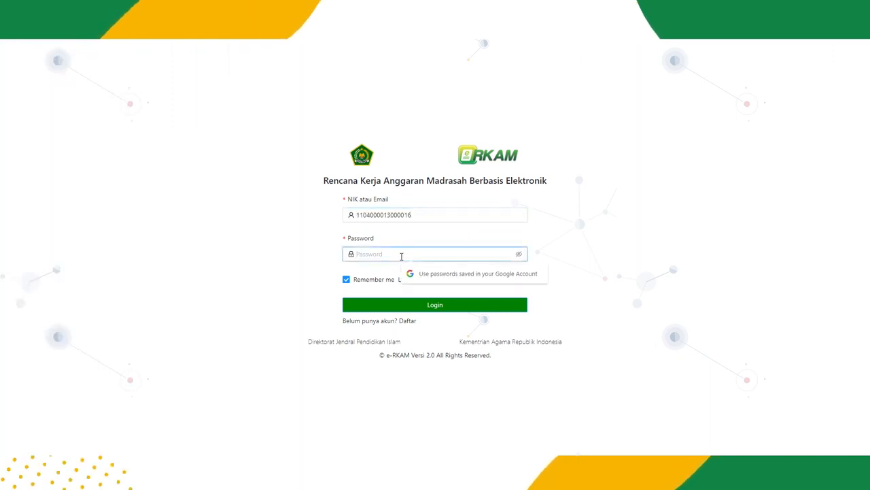
type("•••••••")
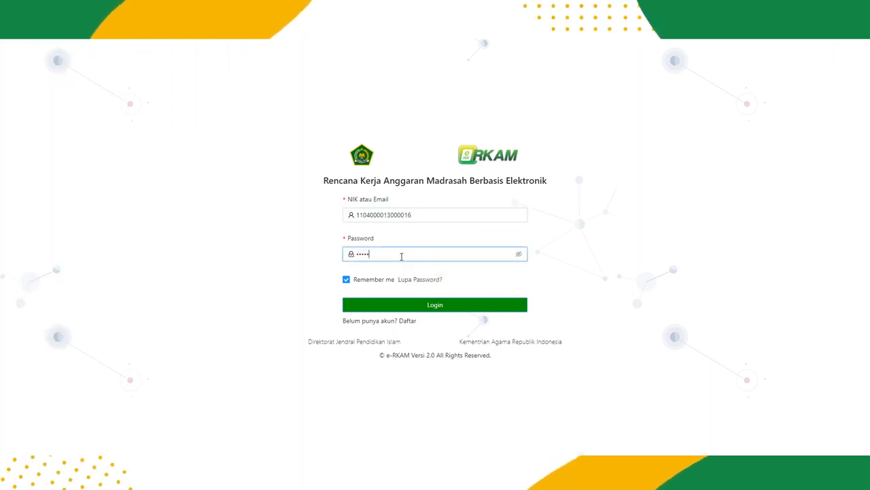
type("•")
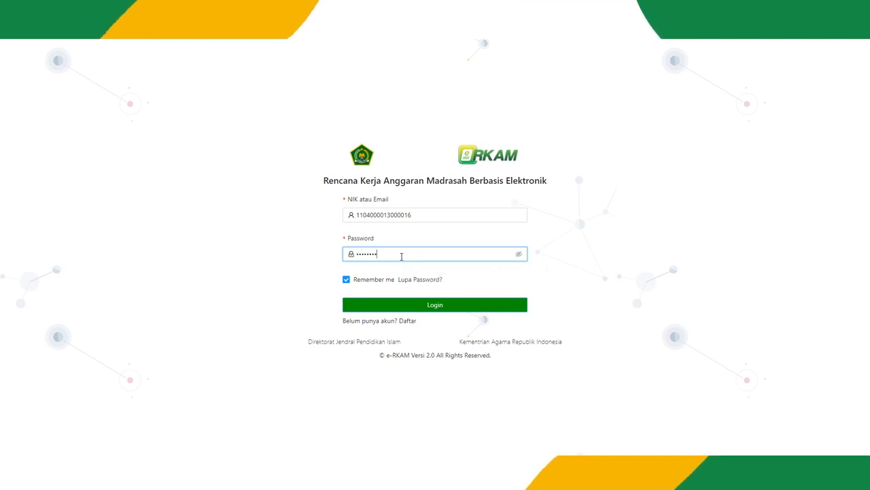
left_click(423, 308)
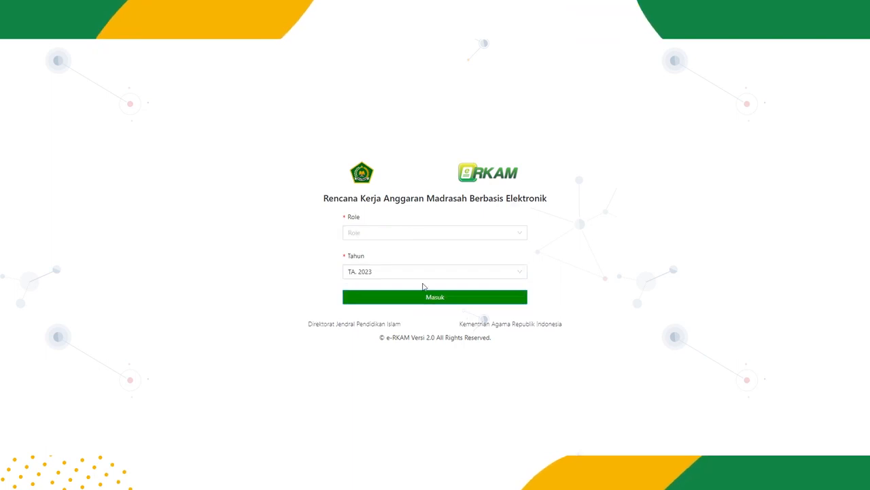
Enter the system with the Bendahara Madrasah role for budget year TA. 2023
left_click(410, 234)
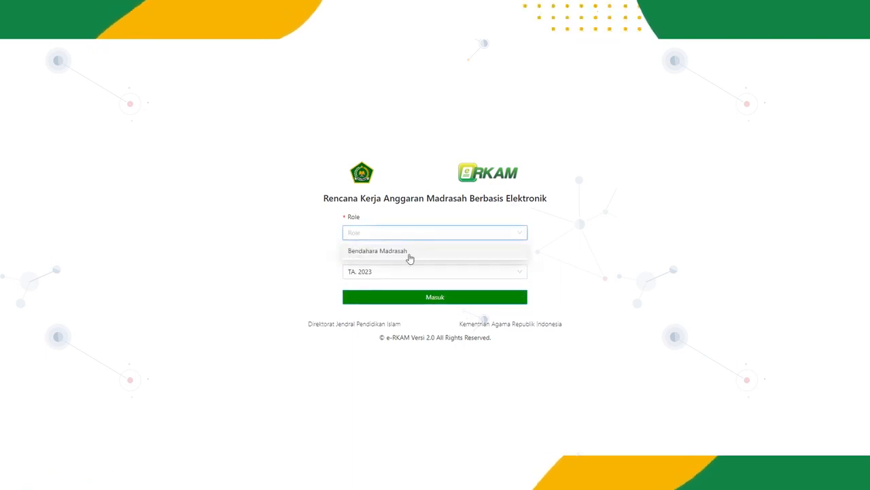
left_click(410, 253)
left_click(410, 272)
left_click(408, 293)
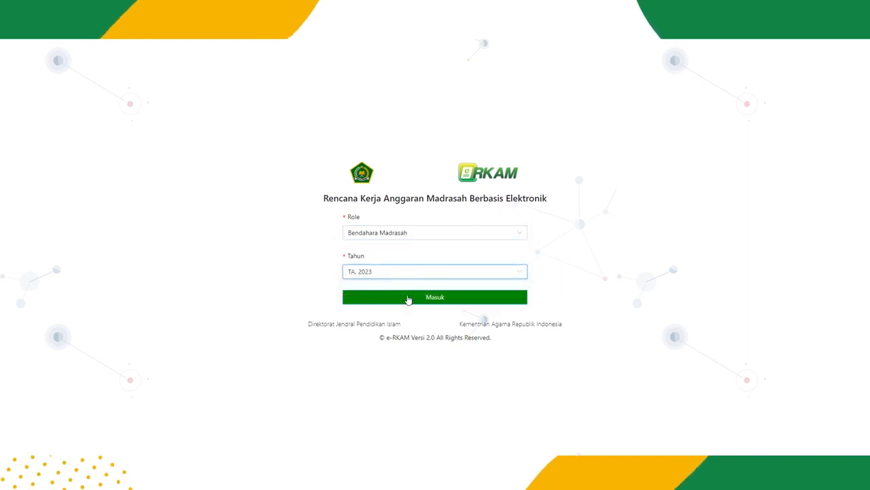
left_click(434, 297)
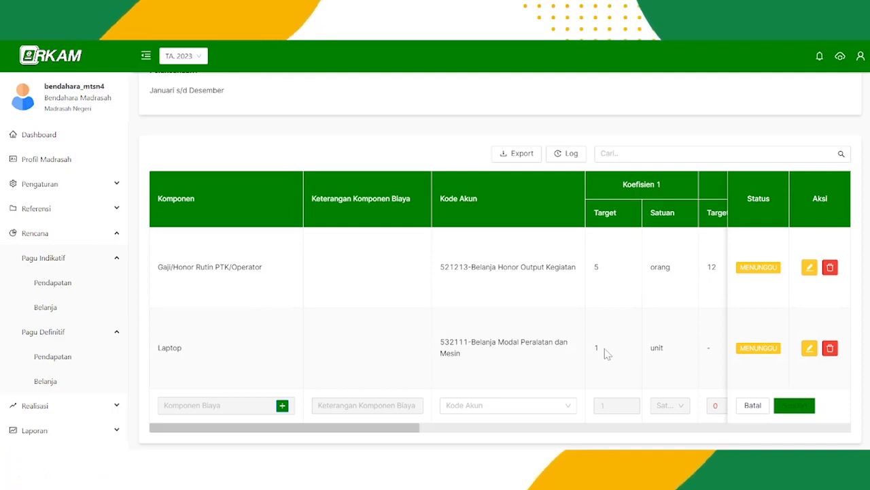
Start choosing a cost component for a new row on the indicative spending detail page, with category 6.6.3 - Laptop Kantor
scroll(607, 354, "up", 3)
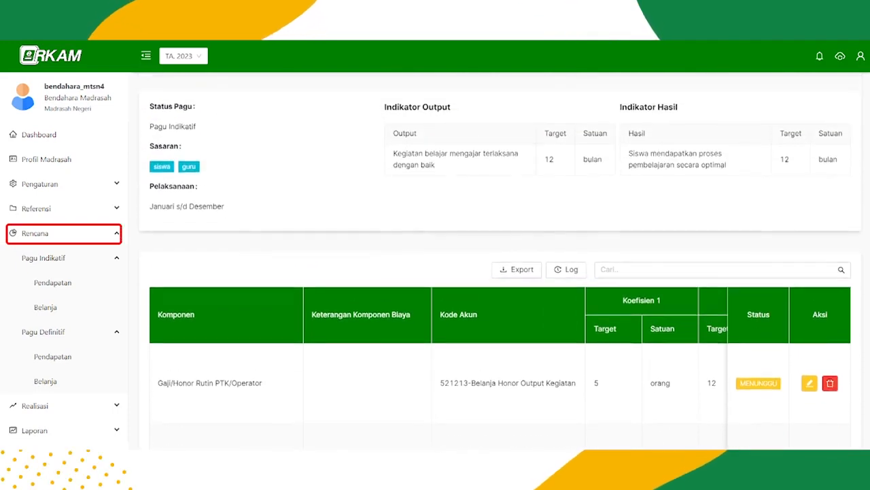
scroll(501, 272, "up", 3)
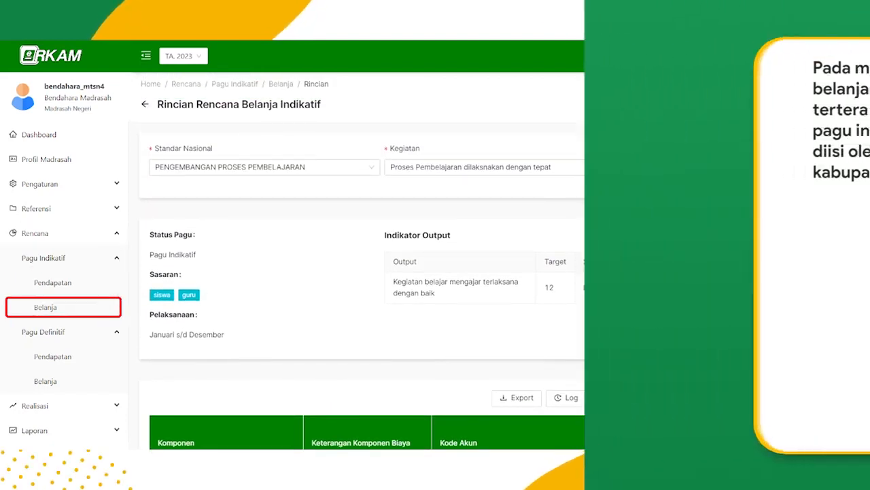
scroll(358, 272, "down", 4)
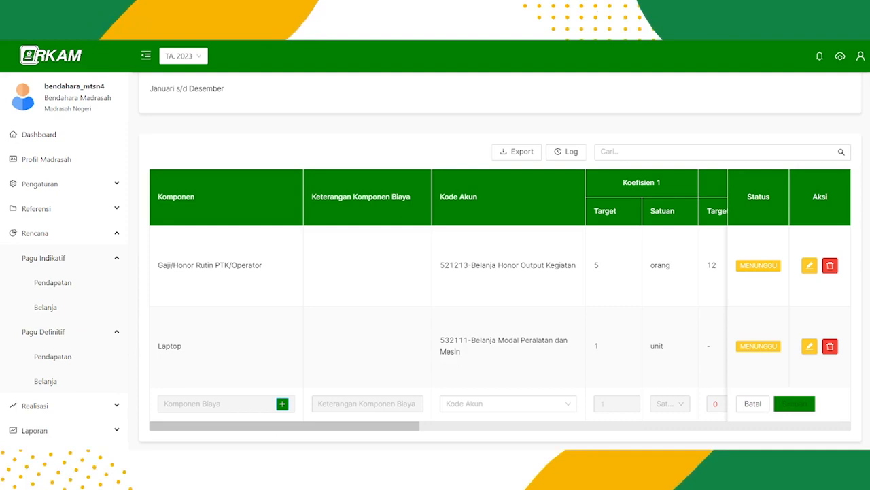
left_click(283, 405)
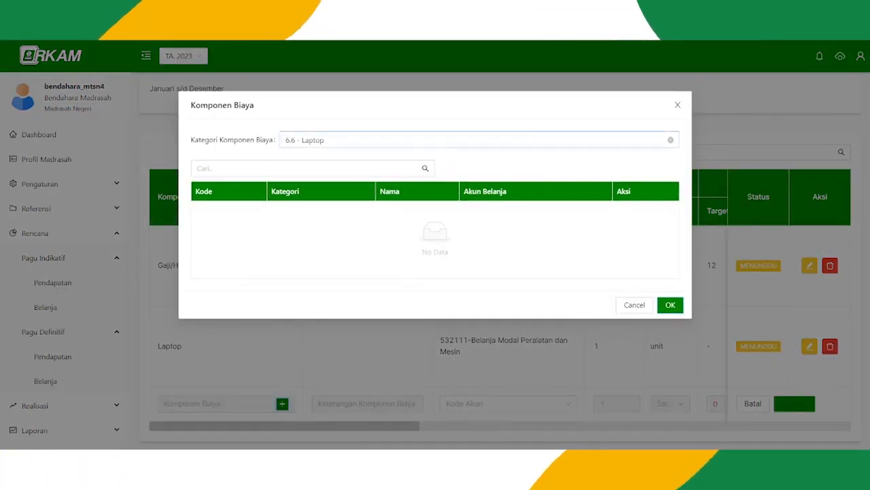
left_click(417, 140)
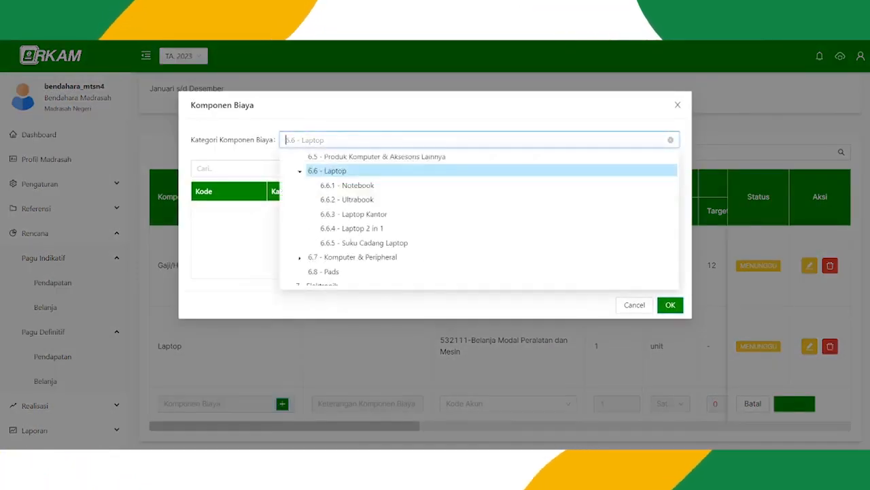
left_click(375, 172)
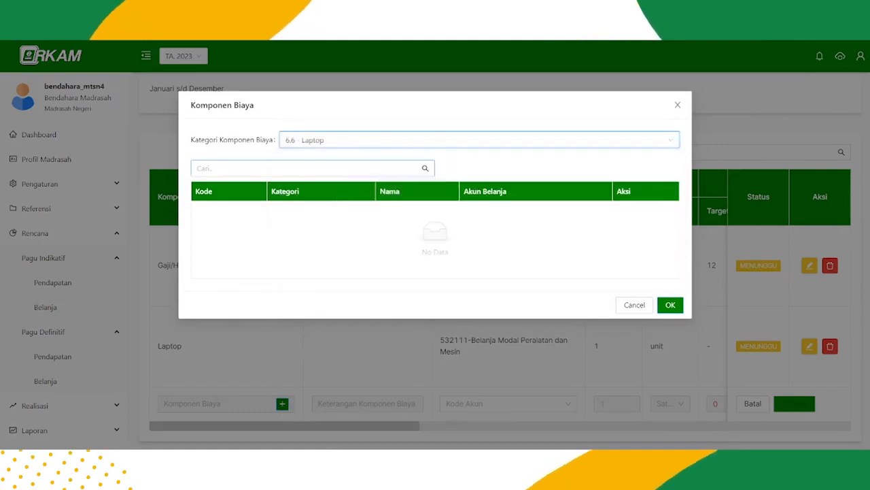
left_click(388, 141)
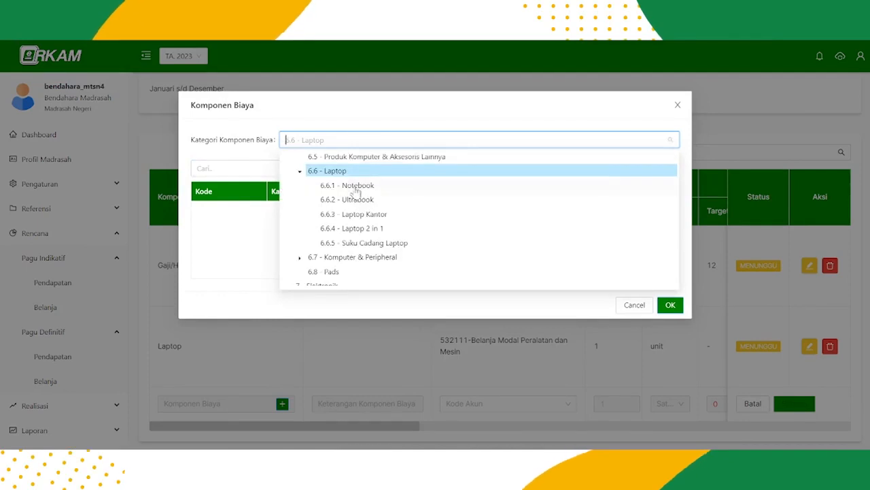
left_click(353, 214)
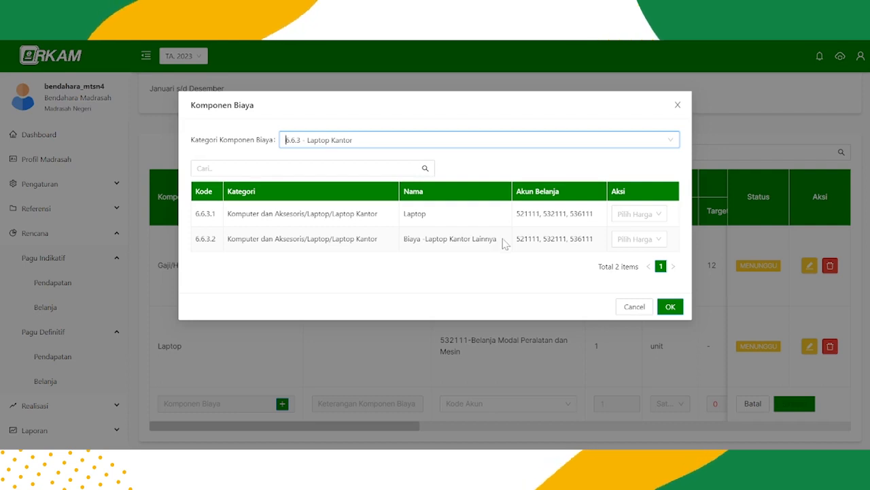
Choose the Biaya -Laptop Kantor Lainnya component for the new row and set its own unit price of Rp. 8,000,000
left_click(646, 245)
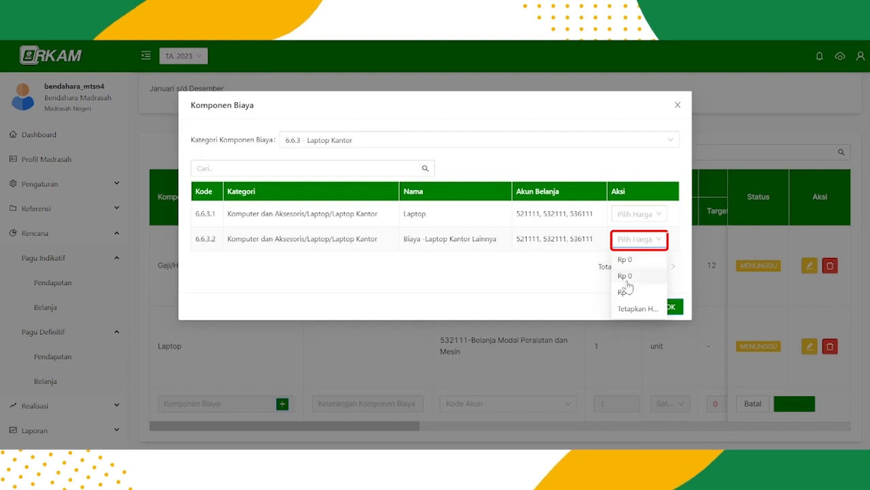
left_click(626, 310)
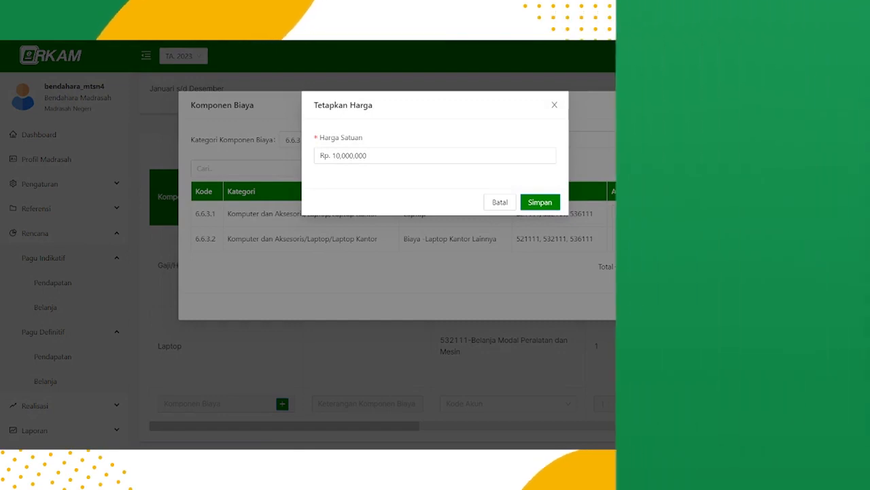
left_click(368, 156)
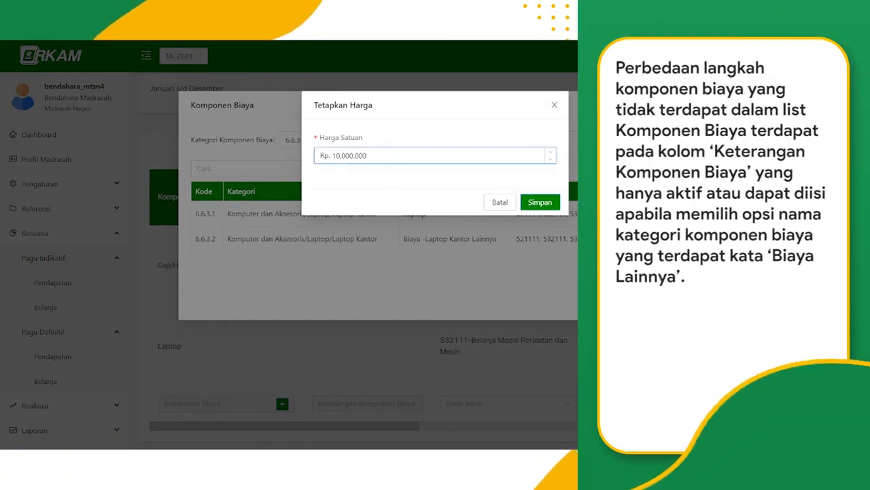
key("BackSpace")
key("BackSpace")
key("BackSpace")
key("BackSpace")
key("BackSpace")
key("BackSpace")
key("BackSpace")
key("BackSpace")
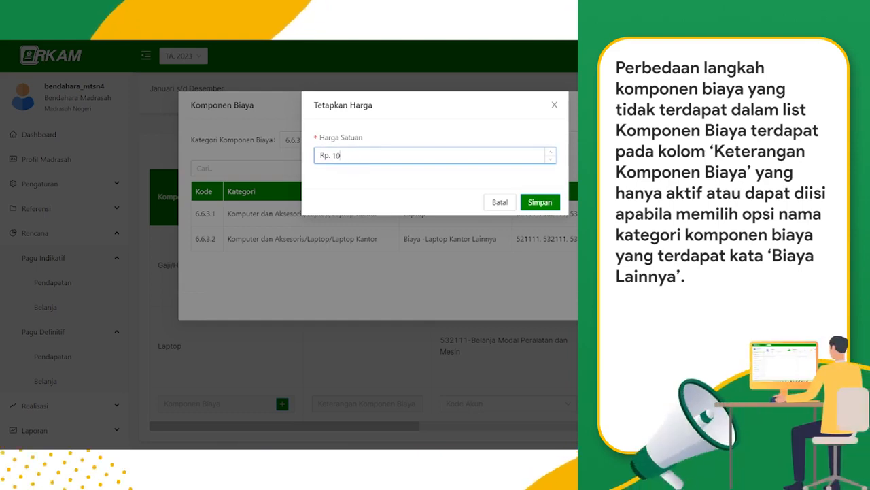
type("8.000.")
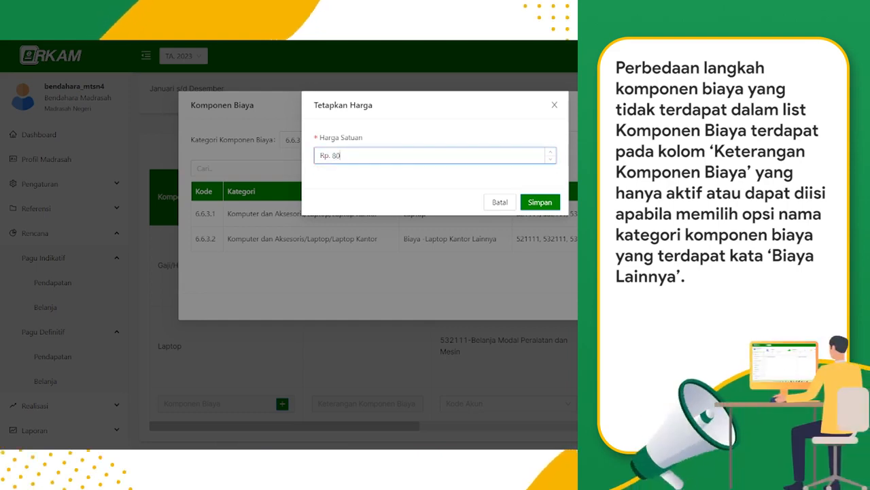
type("000")
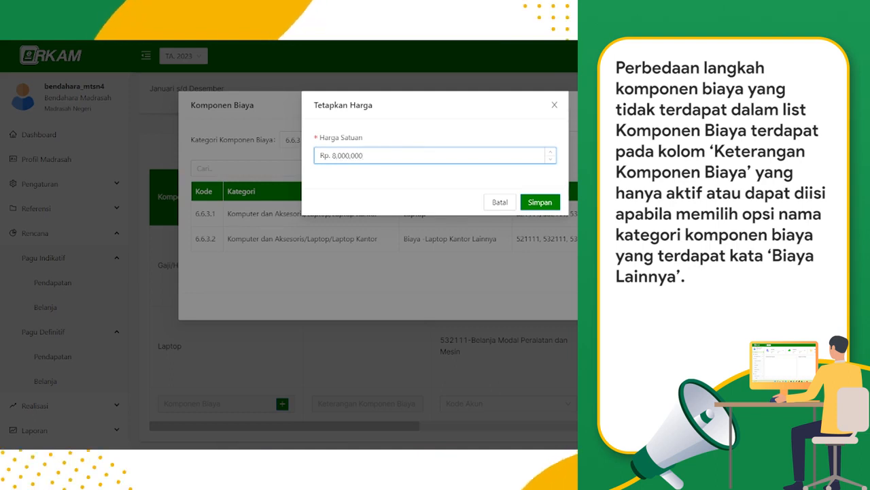
left_click(539, 202)
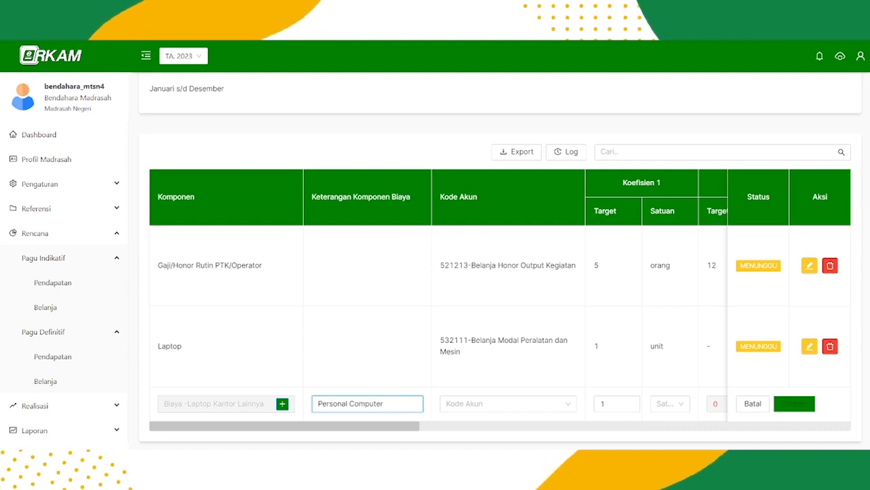
Set the new row's Kode Akun to 532111-Belanja Modal Peralatan dan Mesin and its Koefisien 1 Satuan to unit
left_click(471, 404)
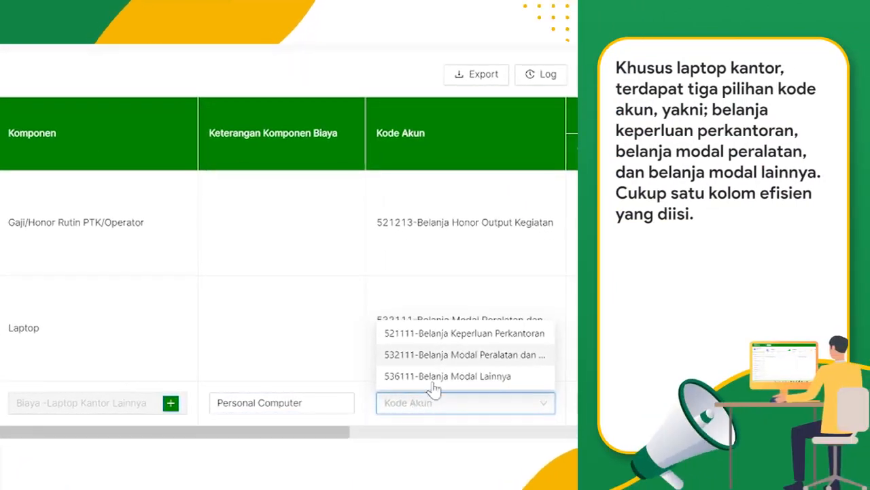
left_click(464, 354)
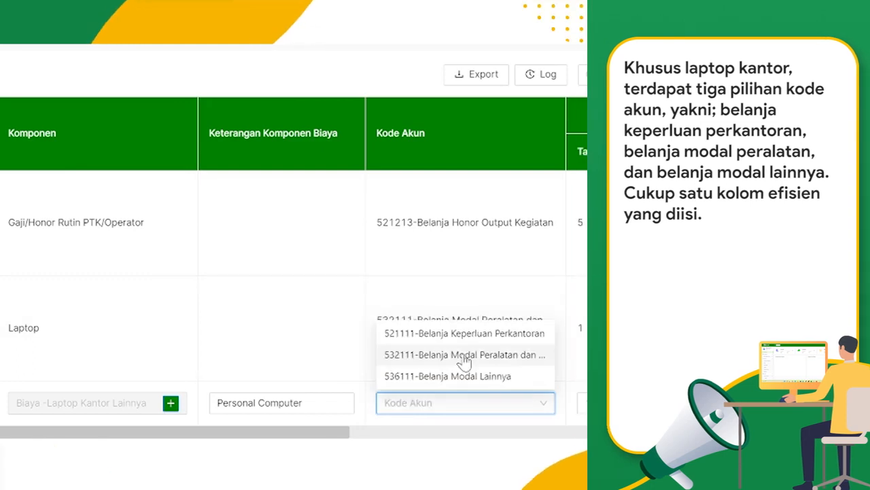
left_click(464, 356)
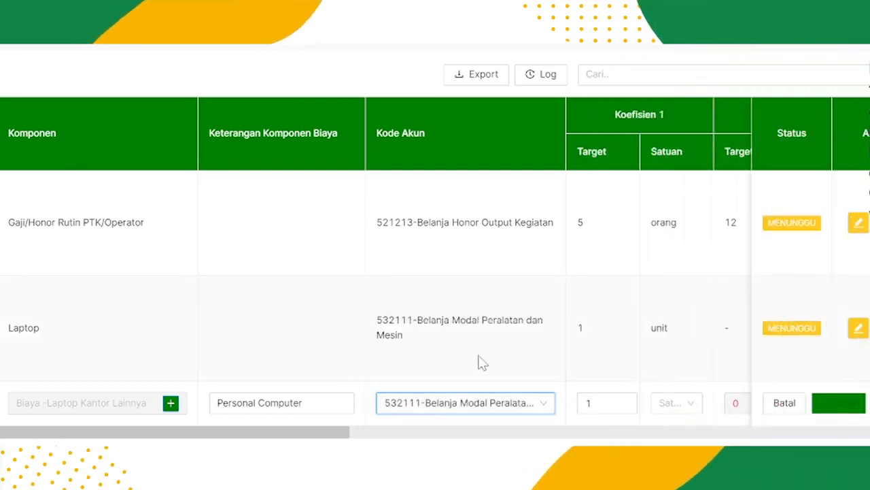
left_click(673, 403)
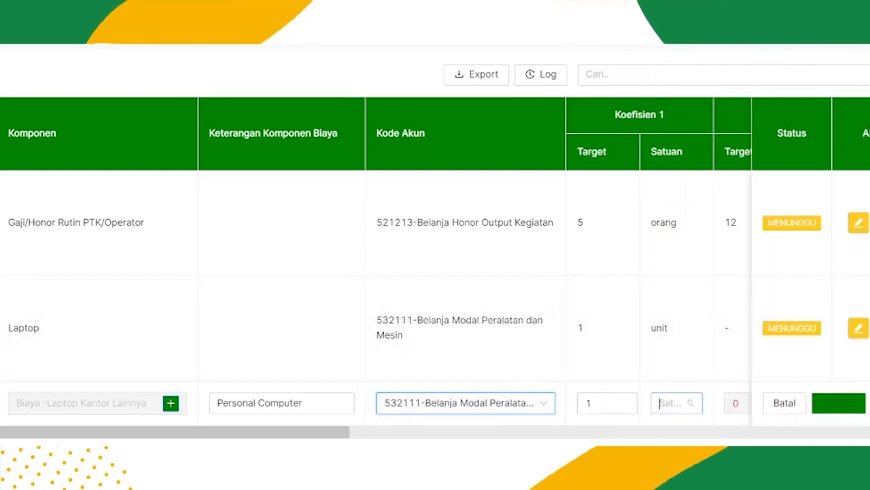
type("unit")
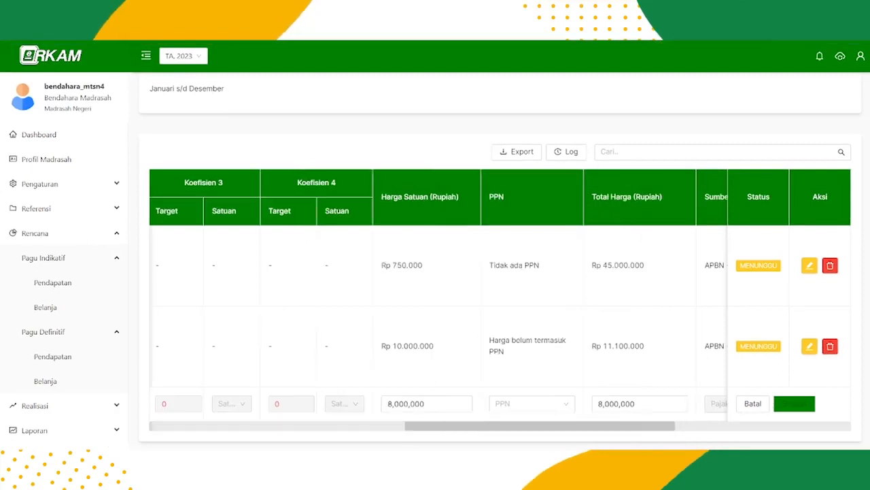
Set the row's PPN to Harga belum termasuk PPN and fund it by allocating a quantity of 1 from APBN - BOS
left_click(547, 405)
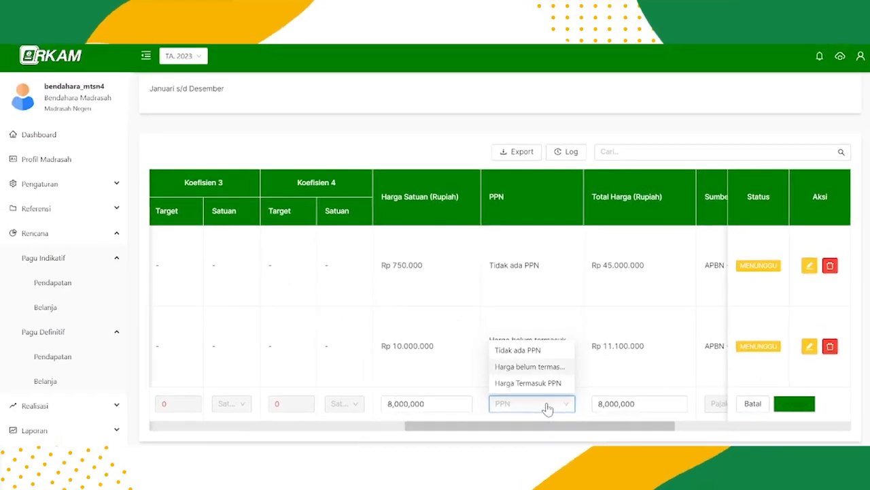
left_click(539, 370)
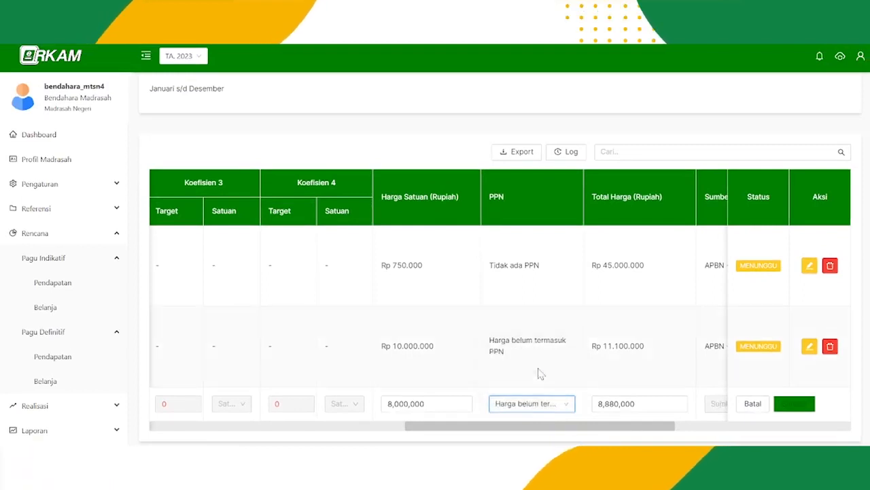
left_click_drag(531, 430, 602, 430)
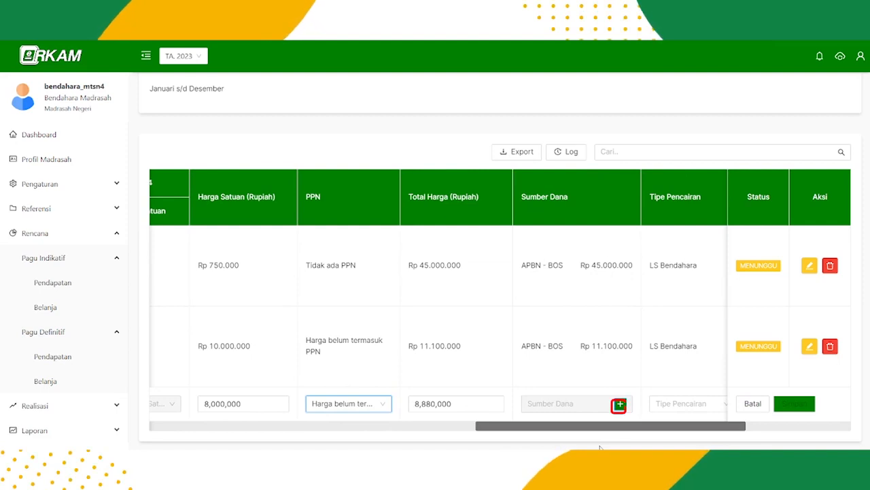
left_click_drag(600, 448, 601, 443)
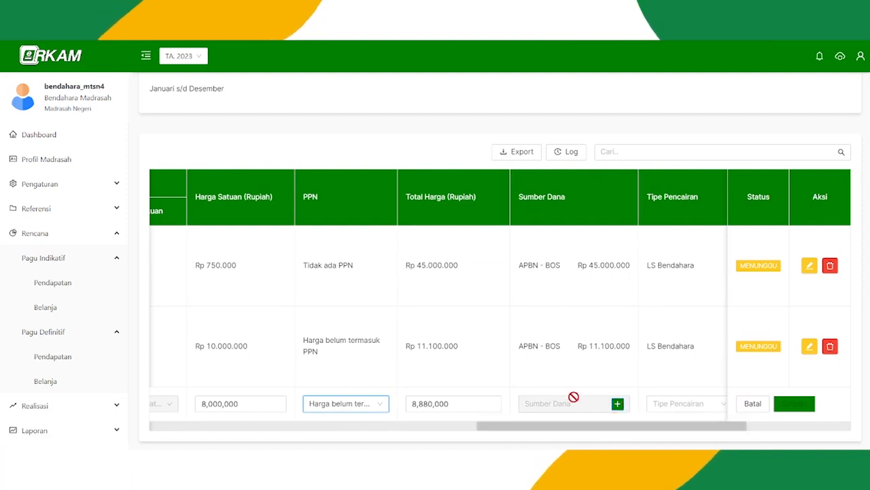
left_click(618, 404)
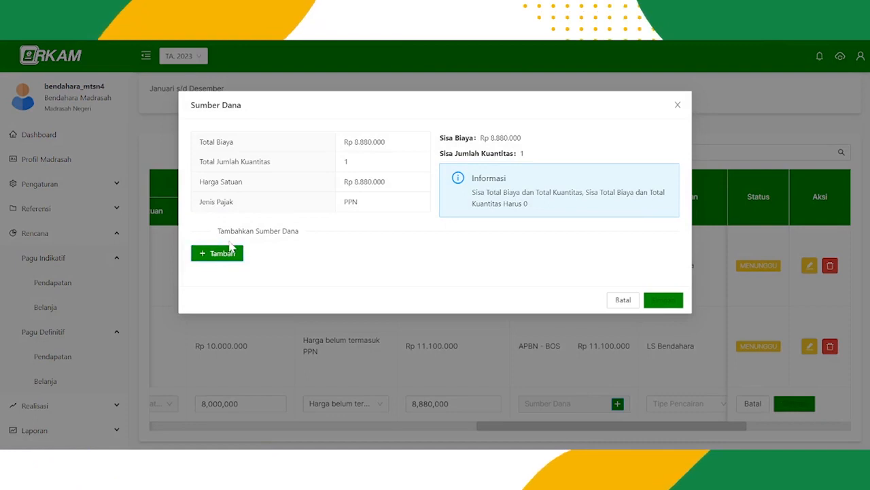
left_click(220, 252)
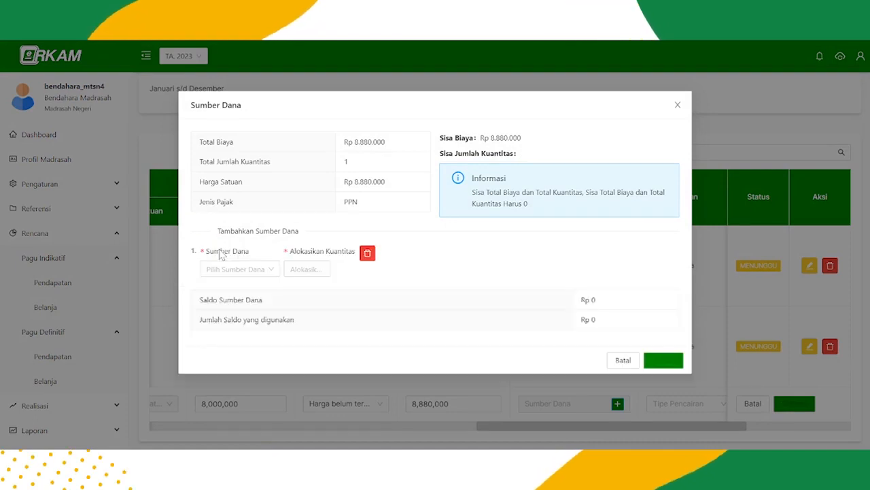
left_click(259, 271)
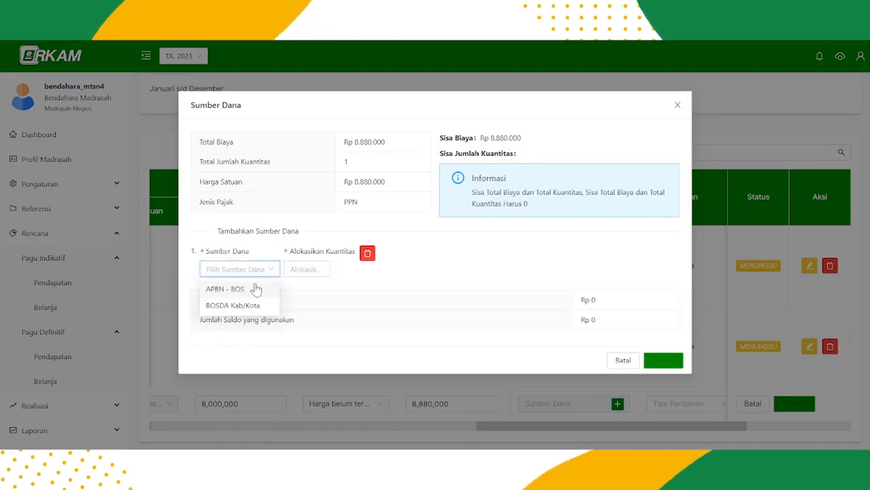
left_click(253, 289)
left_click(299, 269)
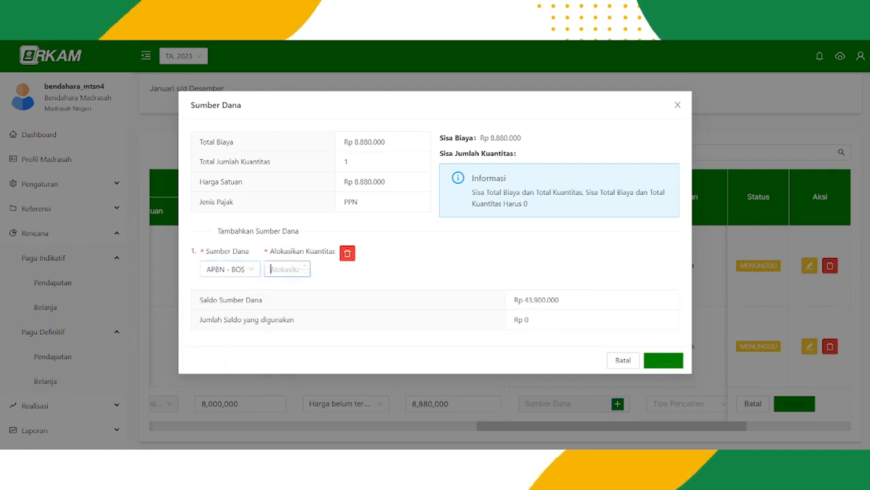
type("1")
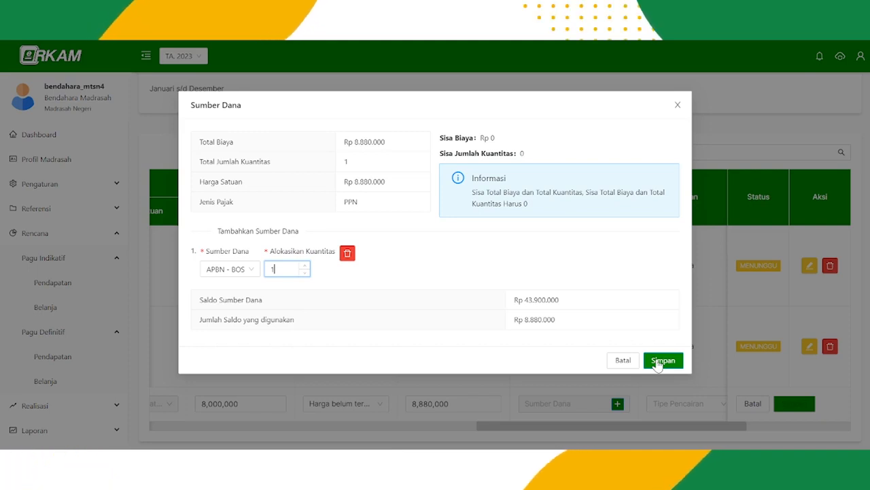
left_click(661, 360)
Set the row's Tipe Pencairan to LS Bendahara and its AKB to 1 for Agustus, and save the Biaya -Laptop Kantor Lainnya row
left_click(587, 407)
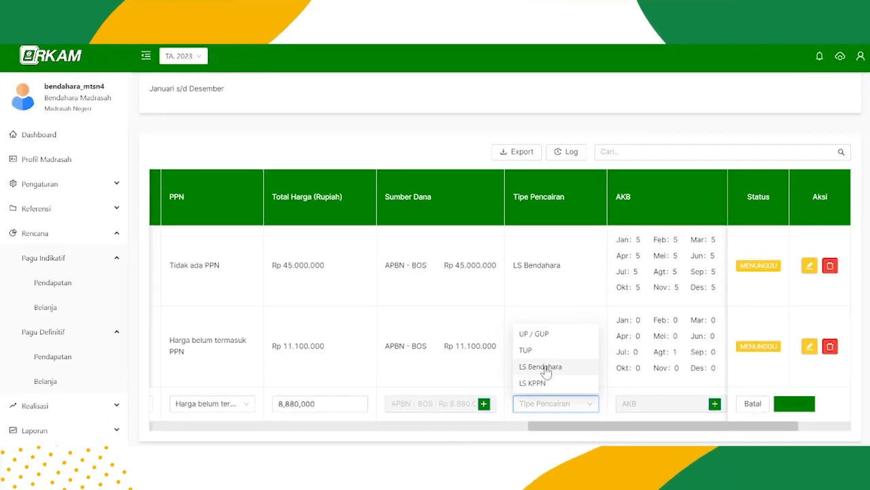
left_click(545, 371)
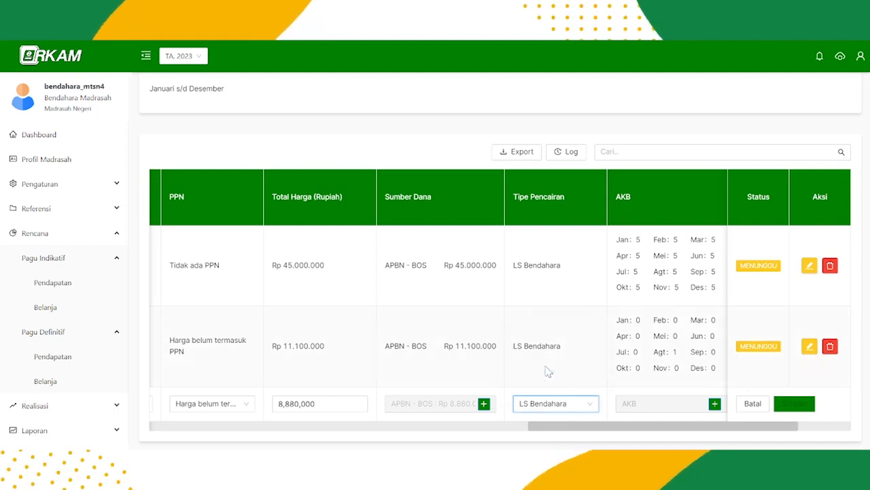
left_click_drag(554, 432, 614, 437)
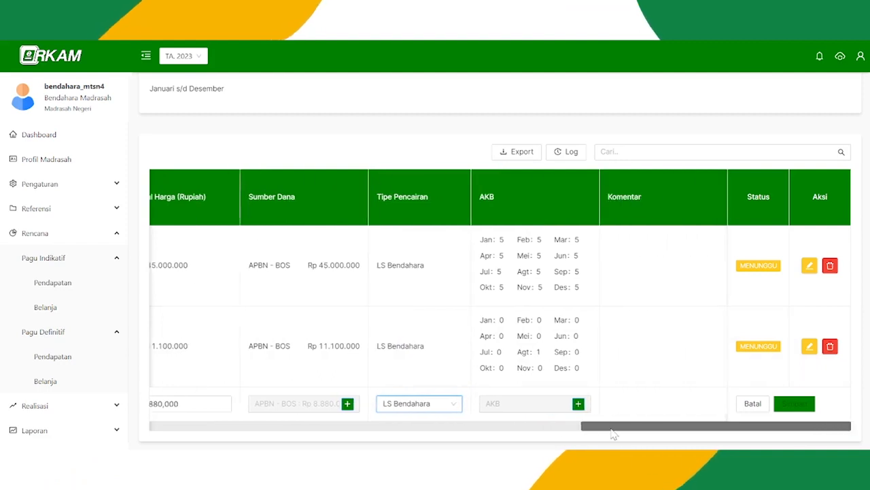
left_click(576, 404)
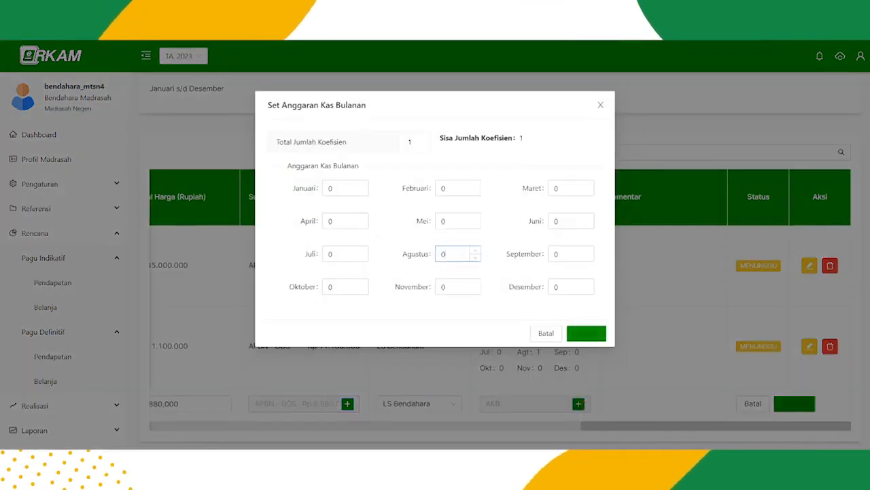
key("BackSpace")
type("1")
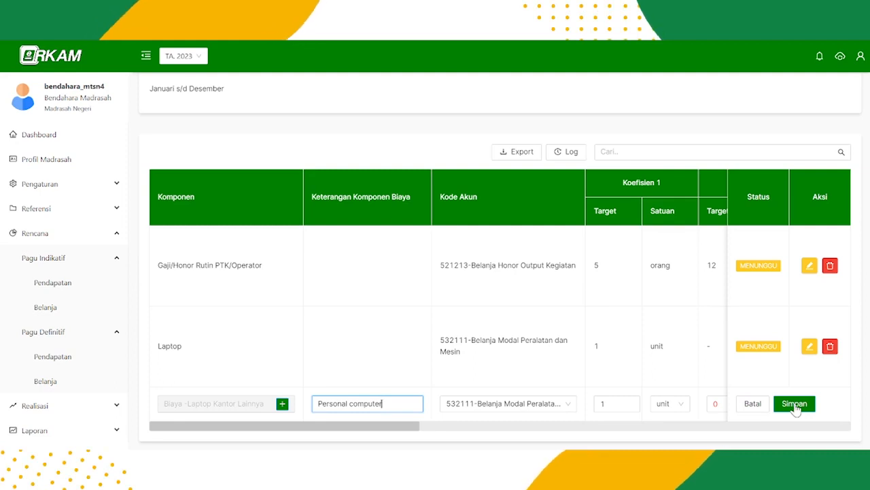
left_click(795, 404)
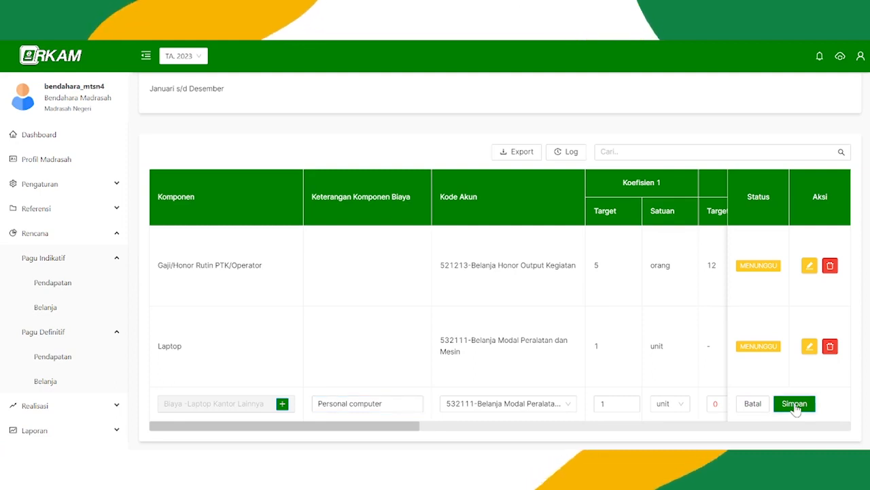